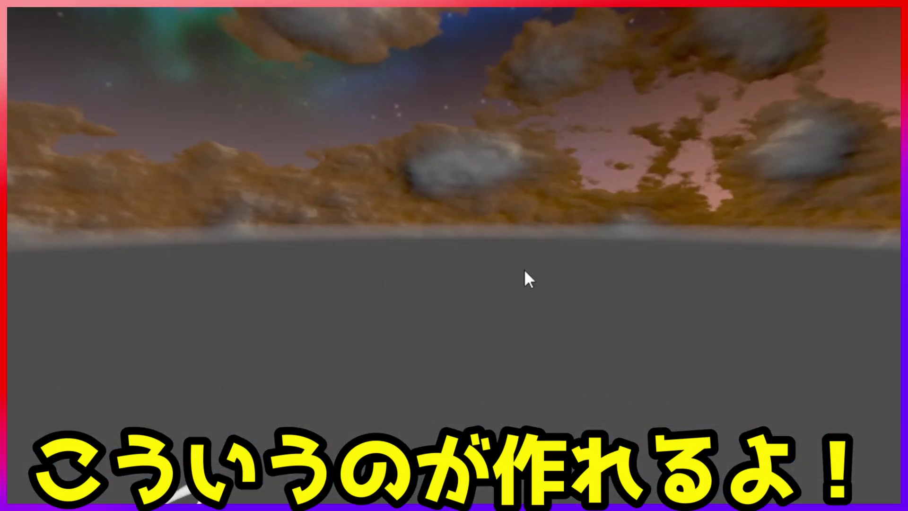
Step: Look around the night sky in the finished dynamic sky demo
{"action": "right_click_drag", "start_coordinate": [527, 278], "coordinate": [657, 113]}
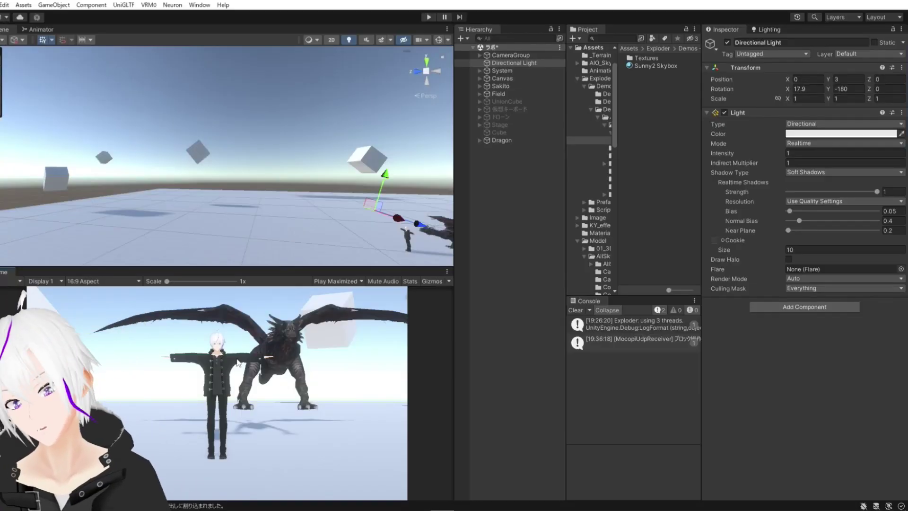
Step: Select the Directional Light and widen the Scene and Game views
{"action": "left_click", "coordinate": [520, 200]}
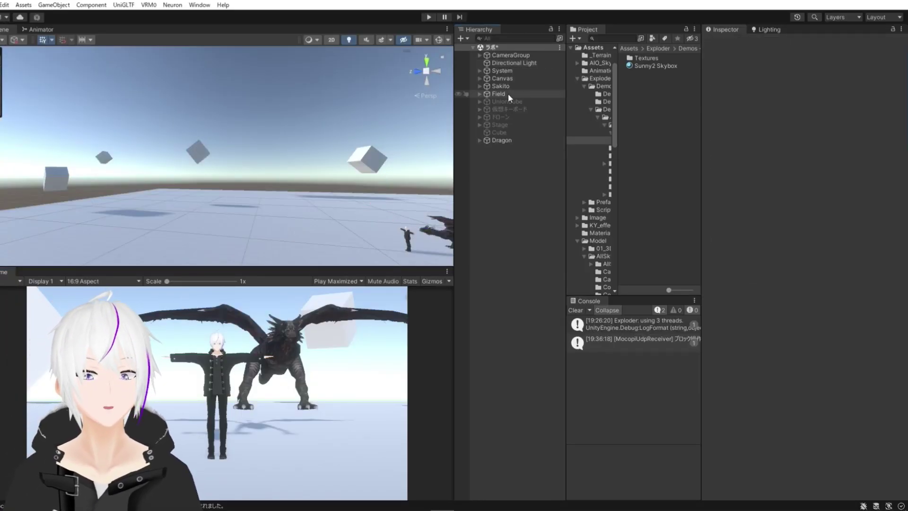
{"action": "left_click", "coordinate": [517, 64]}
{"action": "mouse_move", "coordinate": [293, 199]}
{"action": "right_mouse_down"}
{"action": "mouse_move", "coordinate": [300, 110]}
{"action": "mouse_move", "coordinate": [298, 199]}
{"action": "right_mouse_up"}
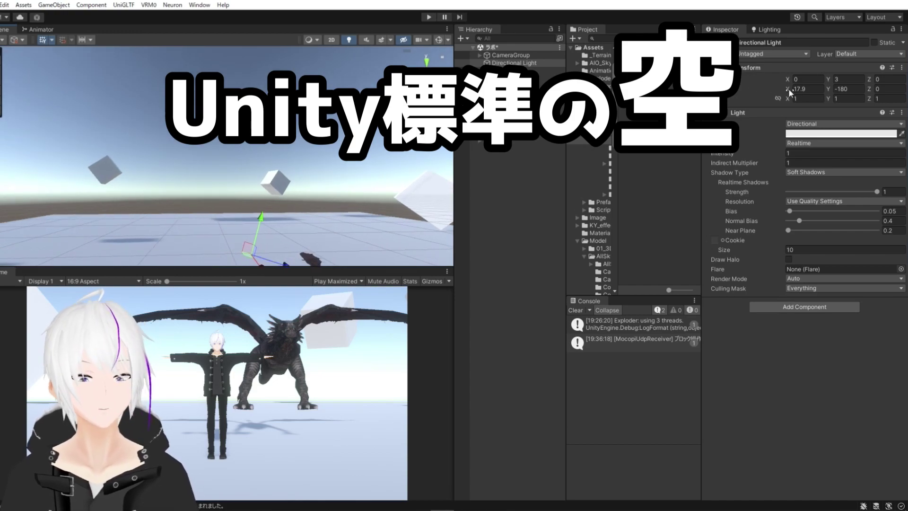
{"action": "left_click_drag", "start_coordinate": [453, 171], "coordinate": [479, 203]}
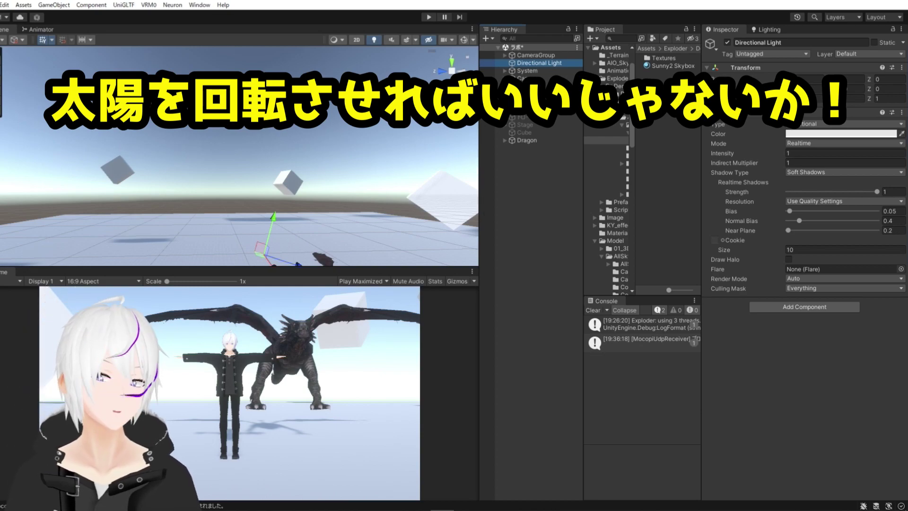
Step: Rotate the sun's X rotation through sunset and night to about -293.6
{"action": "left_click_drag", "start_coordinate": [799, 89], "coordinate": [603, 103]}
{"action": "mouse_move", "coordinate": [200, 156]}
{"action": "right_mouse_down"}
{"action": "mouse_move", "coordinate": [159, 175]}
{"action": "mouse_move", "coordinate": [476, 165]}
{"action": "mouse_move", "coordinate": [403, 189]}
{"action": "right_mouse_up"}
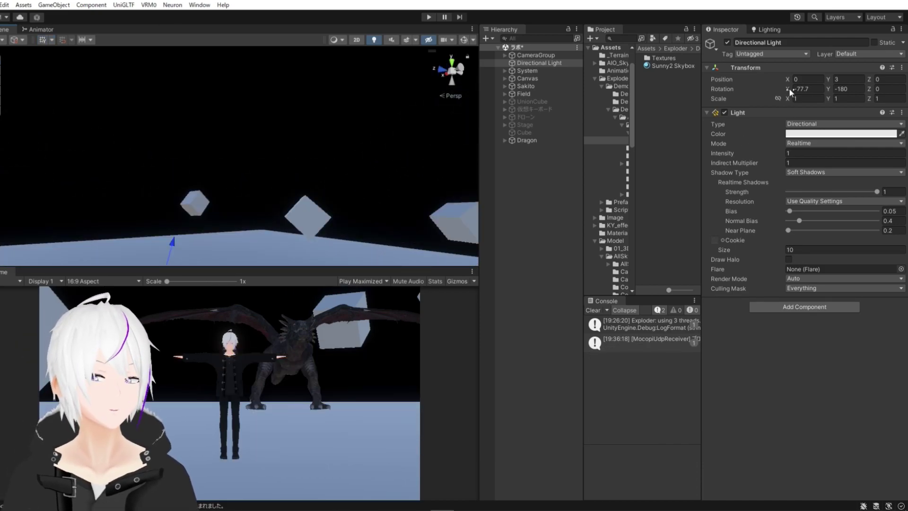
{"action": "left_click_drag", "start_coordinate": [789, 88], "coordinate": [346, 138]}
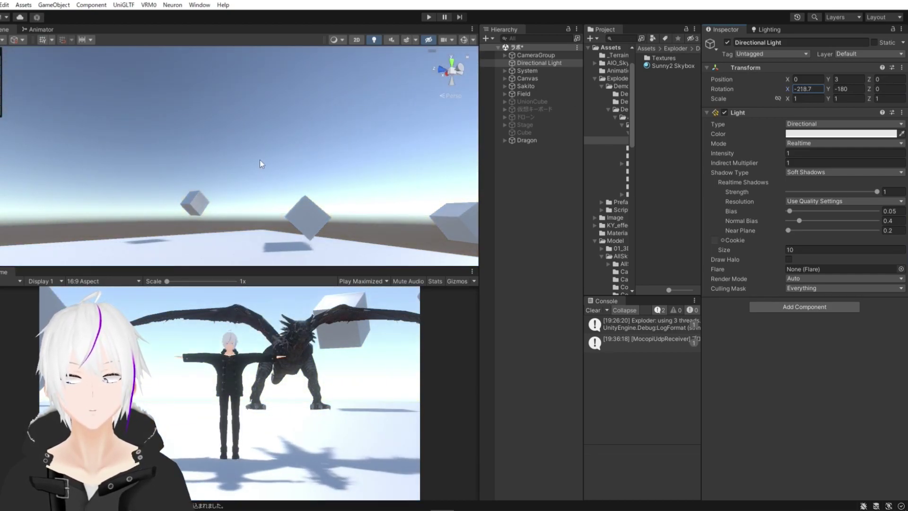
{"action": "left_click_drag", "start_coordinate": [345, 138], "coordinate": [47, 223]}
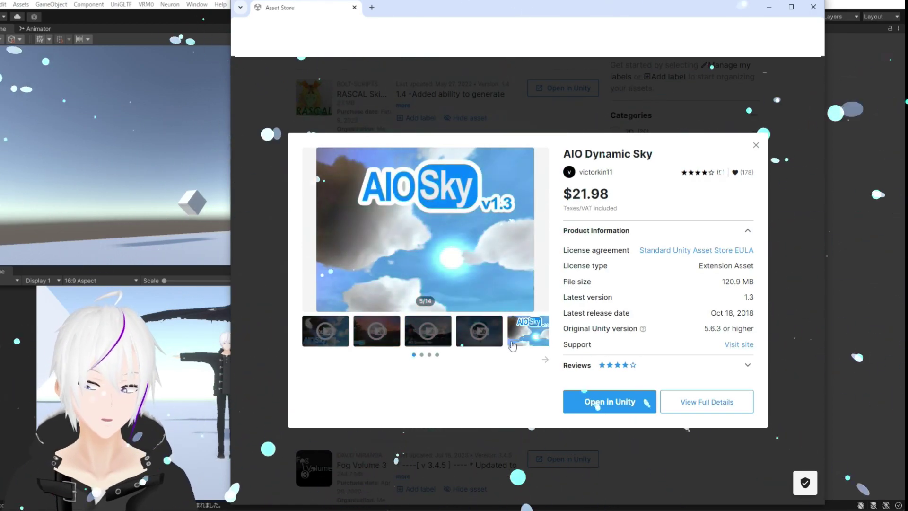
Step: Browse the AIO Dynamic Sky preview images, including the sunset city shots, from 5/14 to 10/14
{"action": "left_click", "coordinate": [544, 361]}
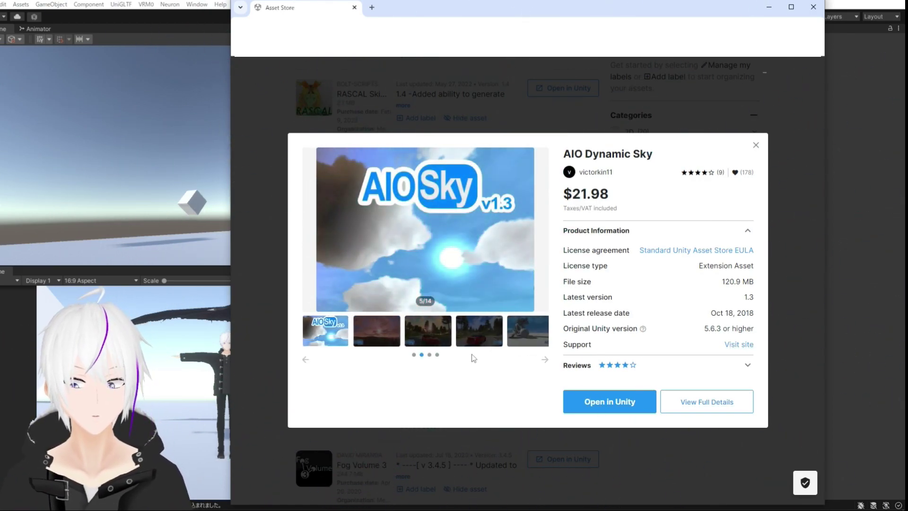
{"action": "left_click", "coordinate": [365, 337]}
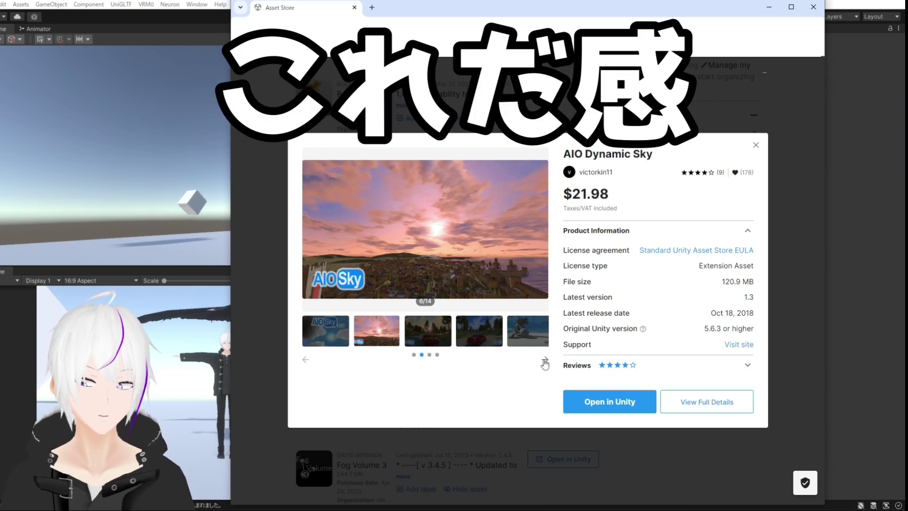
{"action": "left_click", "coordinate": [546, 361]}
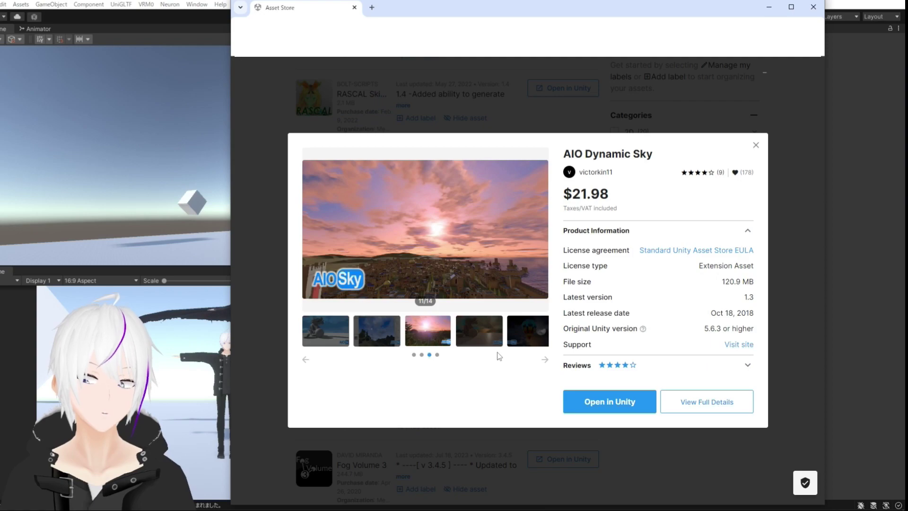
{"action": "left_click", "coordinate": [428, 331]}
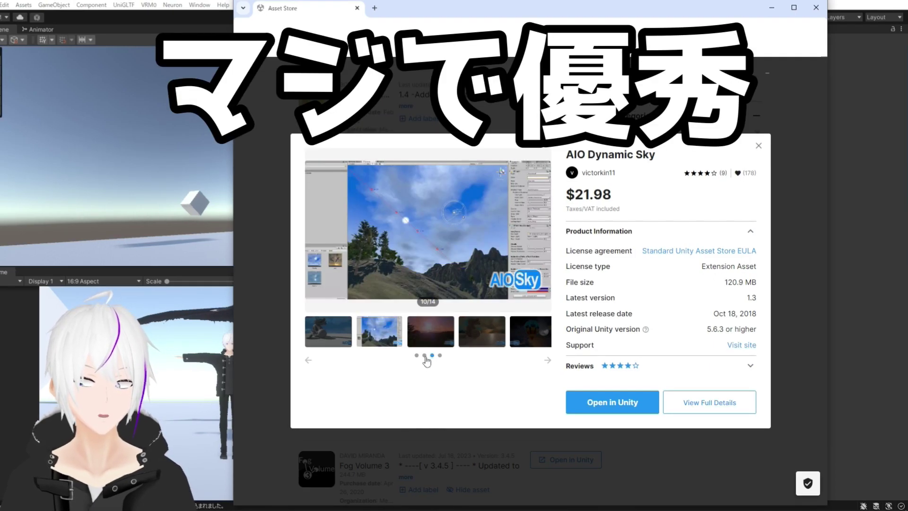
{"action": "left_click", "coordinate": [425, 356]}
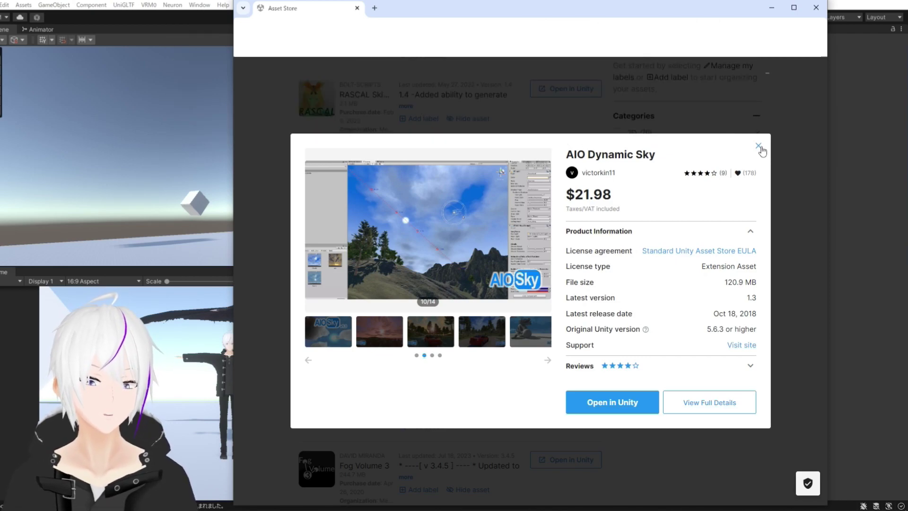
Step: Import the AIO_Sky package into the project
{"action": "scroll", "coordinate": [434, 227], "scroll_direction": "down", "scroll_amount": 5}
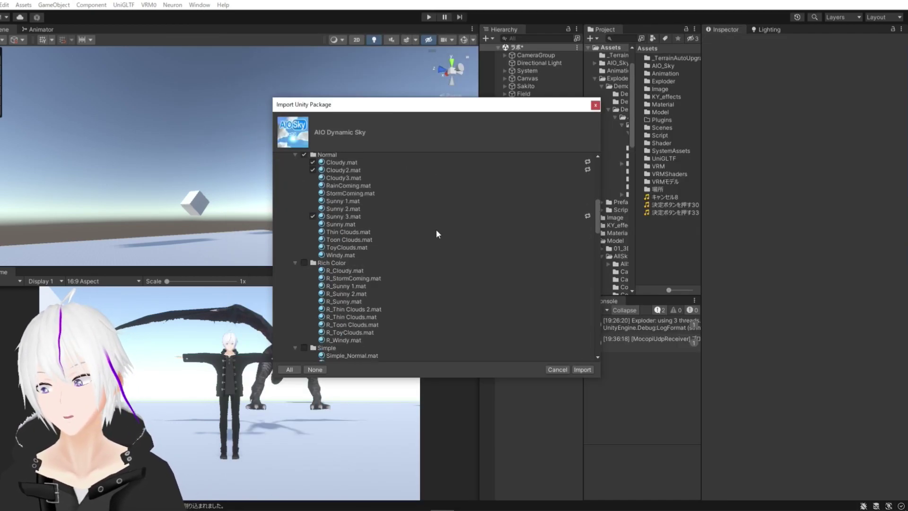
{"action": "scroll", "coordinate": [437, 228], "scroll_direction": "down", "scroll_amount": 5}
{"action": "scroll", "coordinate": [442, 232], "scroll_direction": "down", "scroll_amount": 5}
{"action": "scroll", "coordinate": [445, 231], "scroll_direction": "up", "scroll_amount": 5}
{"action": "scroll", "coordinate": [446, 239], "scroll_direction": "up", "scroll_amount": 5}
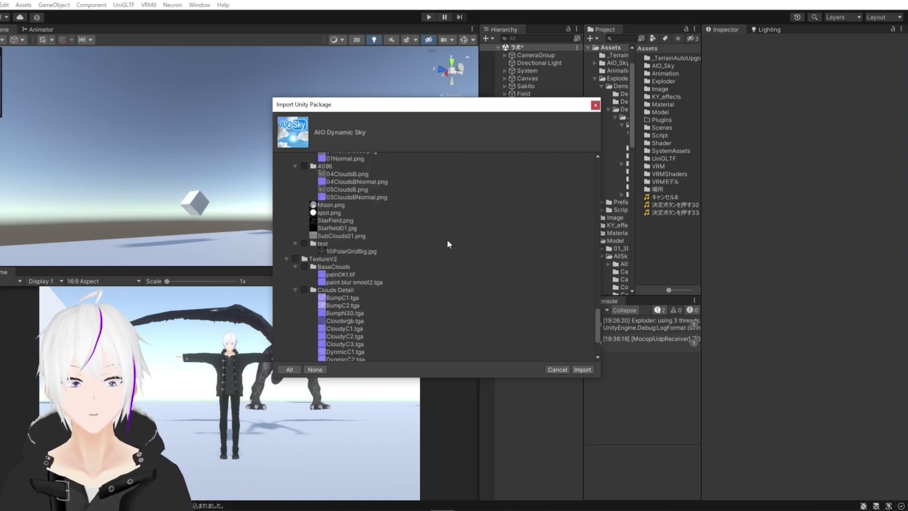
{"action": "scroll", "coordinate": [456, 249], "scroll_direction": "up", "scroll_amount": 5}
{"action": "scroll", "coordinate": [477, 265], "scroll_direction": "up", "scroll_amount": 5}
{"action": "scroll", "coordinate": [488, 274], "scroll_direction": "up", "scroll_amount": 5}
{"action": "scroll", "coordinate": [485, 274], "scroll_direction": "up", "scroll_amount": 5}
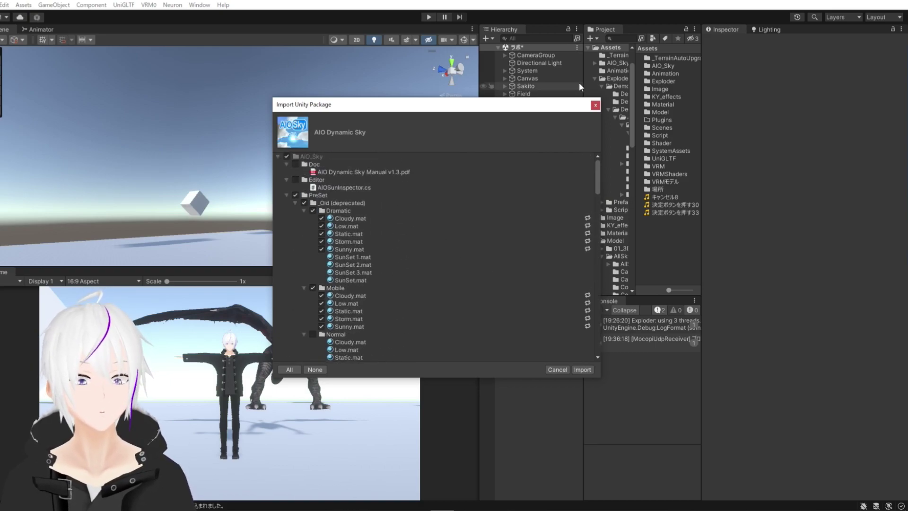
{"action": "left_click", "coordinate": [595, 106]}
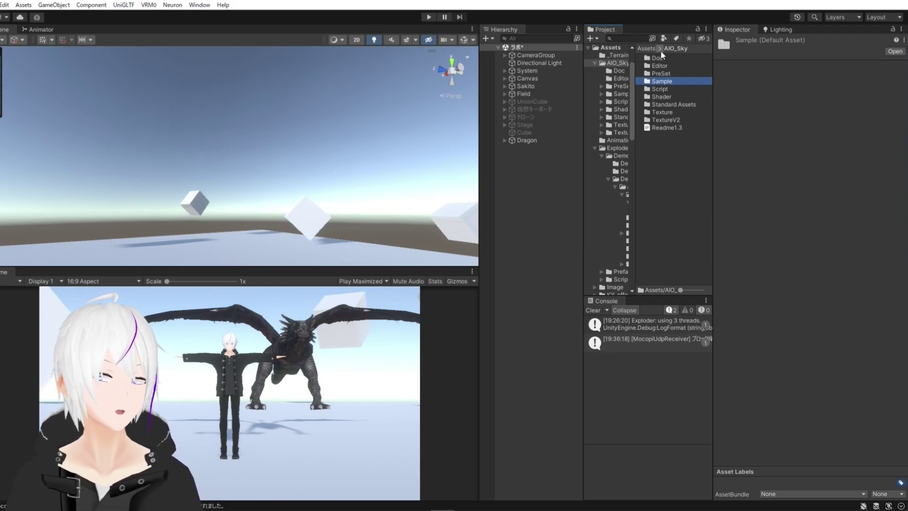
Step: Open the Demo1.3 scene from Assets/AIO_Sky/Sample without saving the current scene
{"action": "double_click", "coordinate": [673, 81]}
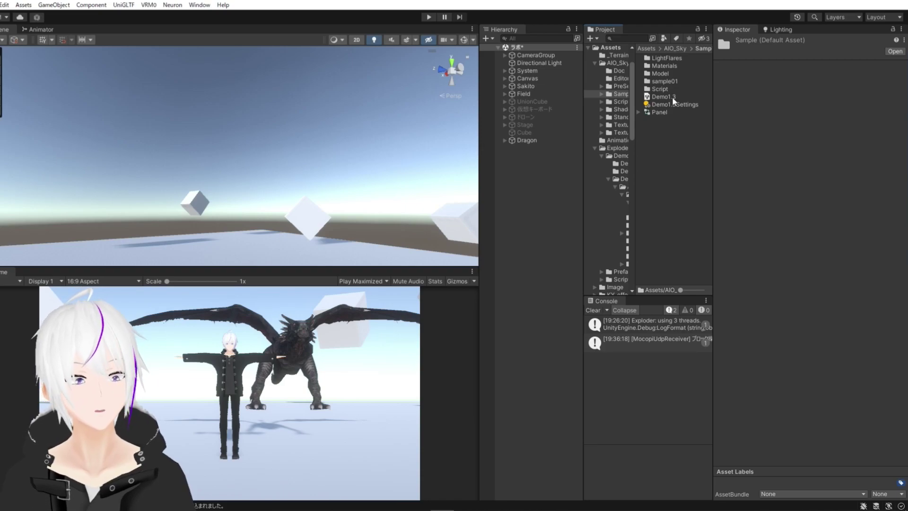
{"action": "left_click", "coordinate": [673, 99]}
{"action": "double_click", "coordinate": [670, 96]}
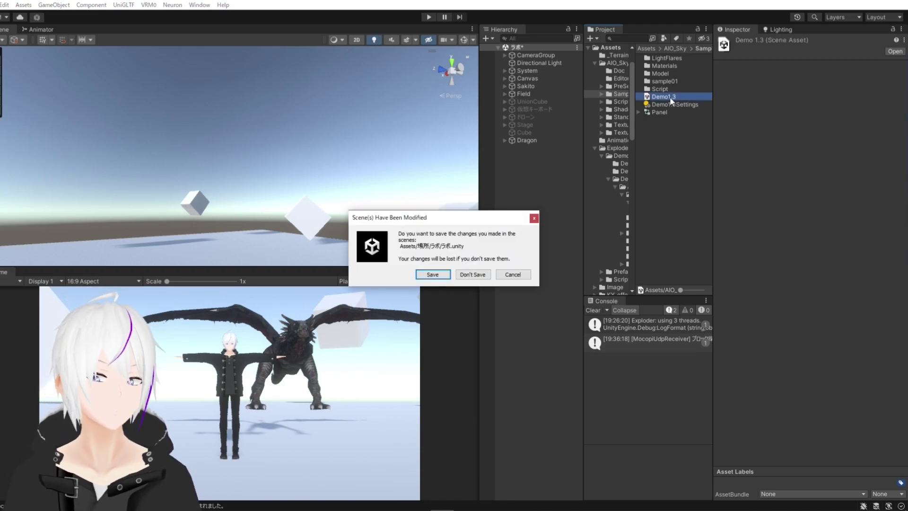
{"action": "left_click", "coordinate": [477, 276]}
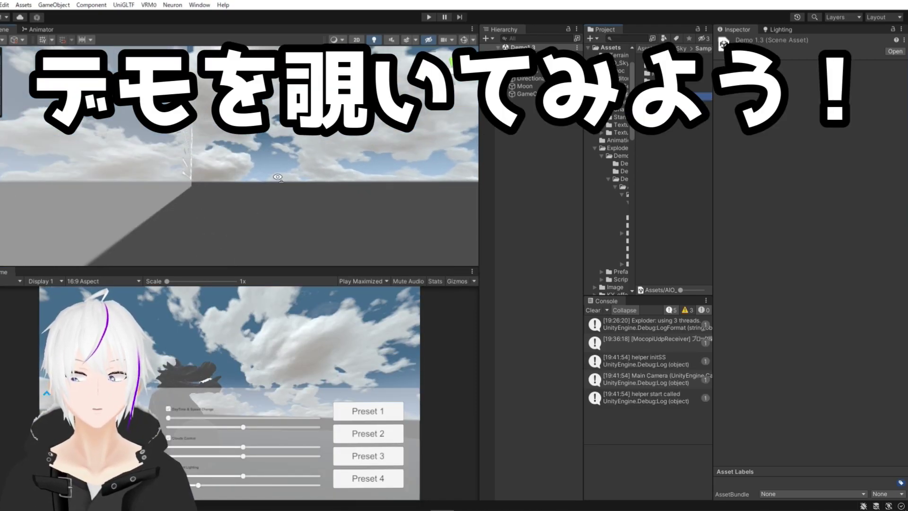
Step: Set the game view to Play Focused and start the Demo1.3 scene
{"action": "right_click_drag", "start_coordinate": [277, 189], "coordinate": [277, 228]}
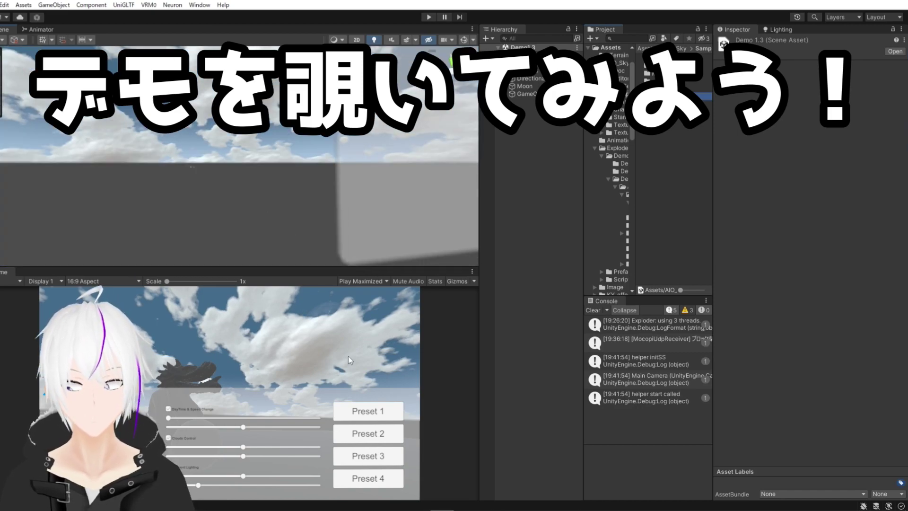
{"action": "left_click", "coordinate": [360, 282]}
{"action": "left_click", "coordinate": [366, 289]}
{"action": "left_click", "coordinate": [428, 17]}
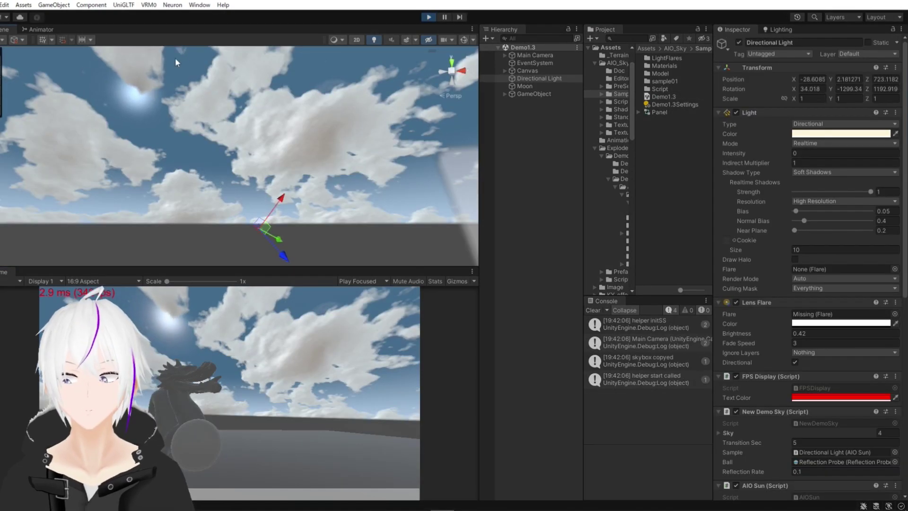
Step: Orbit the Scene view to watch the sky cycle through sunset and starry night
{"action": "right_click_drag", "start_coordinate": [175, 63], "coordinate": [236, 129]}
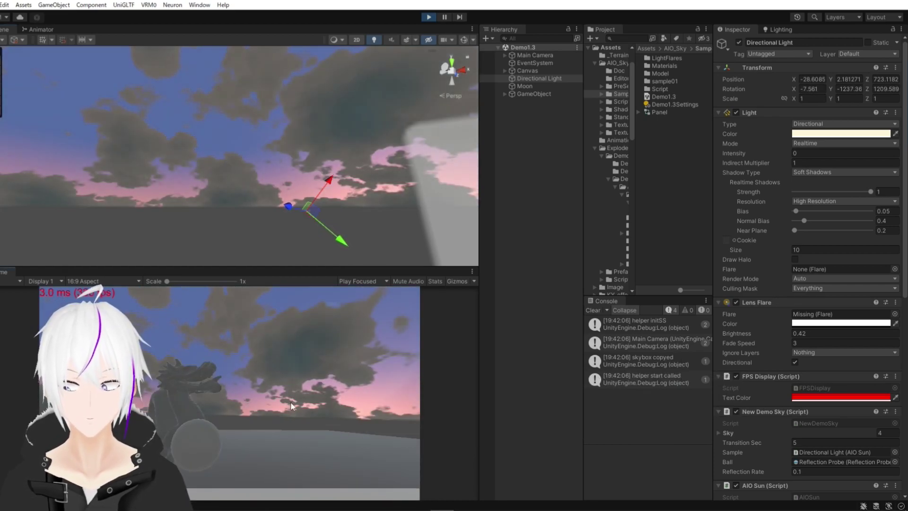
{"action": "mouse_move", "coordinate": [279, 227]}
{"action": "right_mouse_down"}
{"action": "mouse_move", "coordinate": [276, 129]}
{"action": "mouse_move", "coordinate": [427, 148]}
{"action": "mouse_move", "coordinate": [235, 167]}
{"action": "mouse_move", "coordinate": [323, 219]}
{"action": "mouse_move", "coordinate": [339, 174]}
{"action": "right_mouse_up"}
{"action": "middle_click_drag", "start_coordinate": [320, 236], "coordinate": [308, 202]}
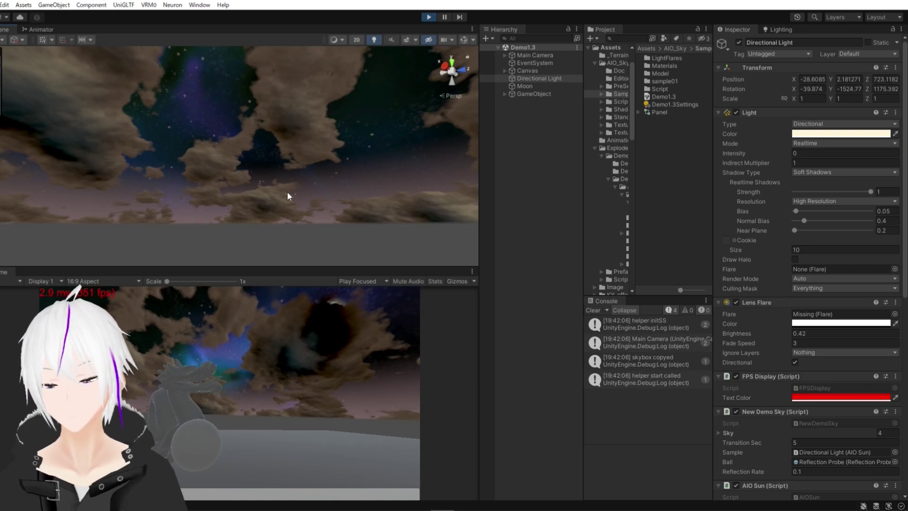
{"action": "right_click_drag", "start_coordinate": [475, 197], "coordinate": [393, 174]}
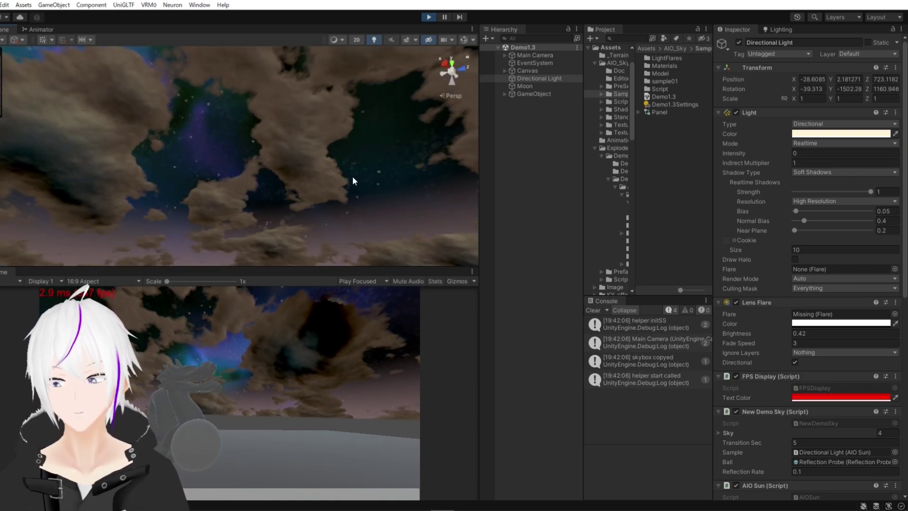
{"action": "left_click", "coordinate": [535, 214]}
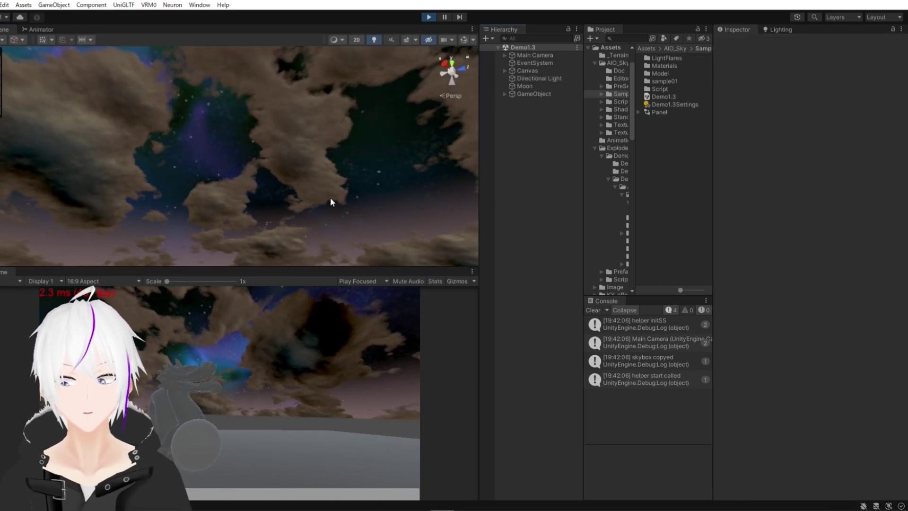
{"action": "mouse_move", "coordinate": [331, 202]}
{"action": "right_mouse_down"}
{"action": "mouse_move", "coordinate": [189, 175]}
{"action": "mouse_move", "coordinate": [170, 105]}
{"action": "right_mouse_up"}
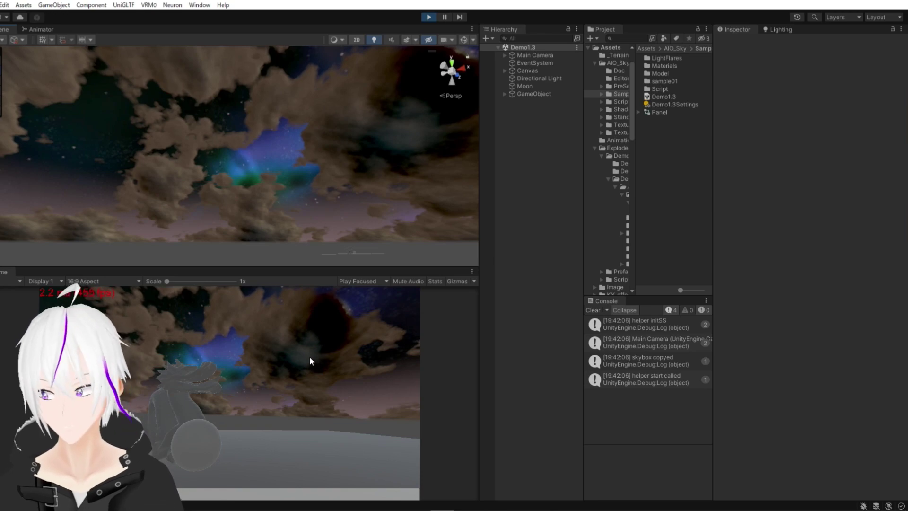
{"action": "mouse_move", "coordinate": [294, 173]}
{"action": "right_mouse_down"}
{"action": "mouse_move", "coordinate": [252, 202]}
{"action": "mouse_move", "coordinate": [259, 180]}
{"action": "mouse_move", "coordinate": [300, 174]}
{"action": "mouse_move", "coordinate": [471, 180]}
{"action": "right_mouse_up"}
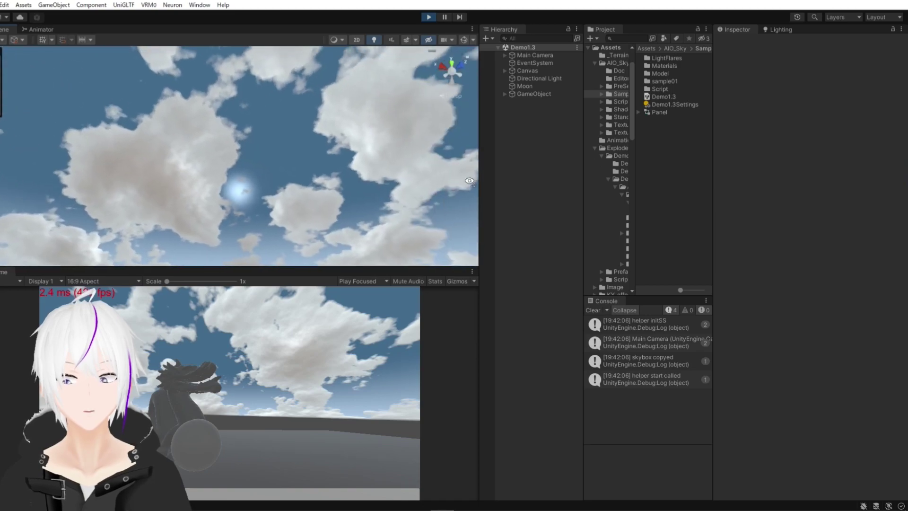
Step: Inspect the Directional Light's AIO Sun settings, then view the floor, cubes and dragon
{"action": "left_click", "coordinate": [539, 79]}
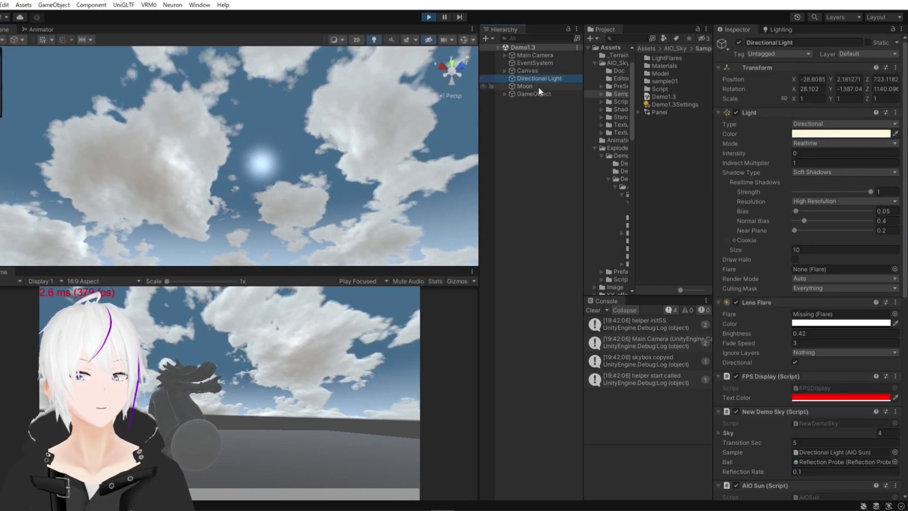
{"action": "scroll", "coordinate": [855, 302], "scroll_direction": "down", "scroll_amount": 10}
{"action": "scroll", "coordinate": [855, 301], "scroll_direction": "down", "scroll_amount": 3}
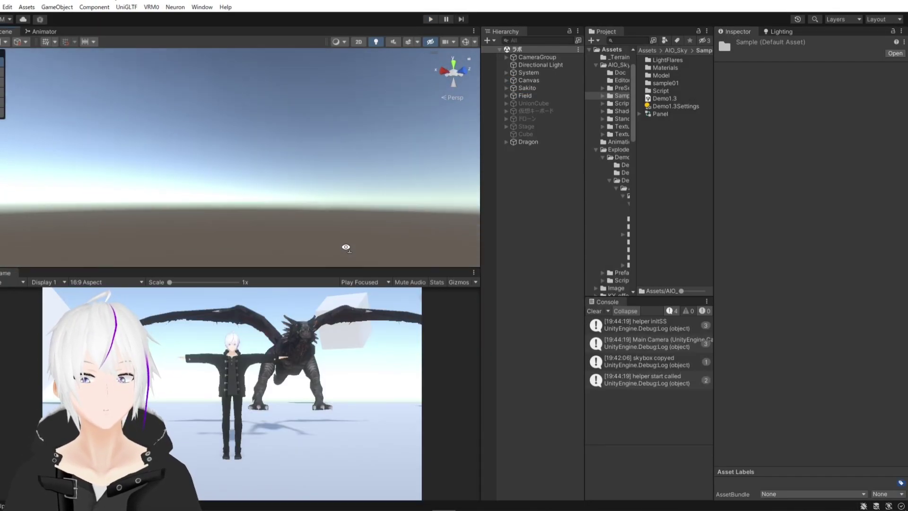
{"action": "left_click_drag", "start_coordinate": [346, 247], "coordinate": [325, 154], "text": "alt"}
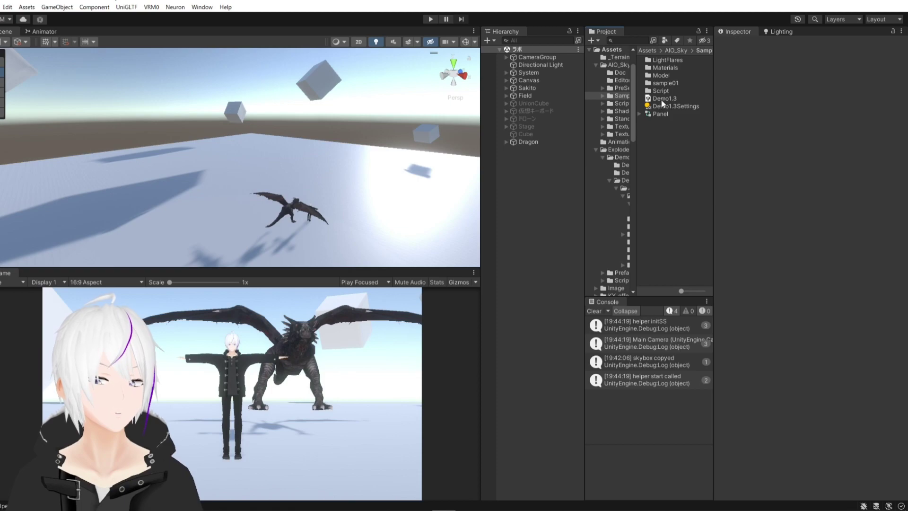
Step: Load Demo1.3 additively into the Hierarchy alongside the current scene
{"action": "left_click_drag", "start_coordinate": [662, 99], "coordinate": [695, 103]}
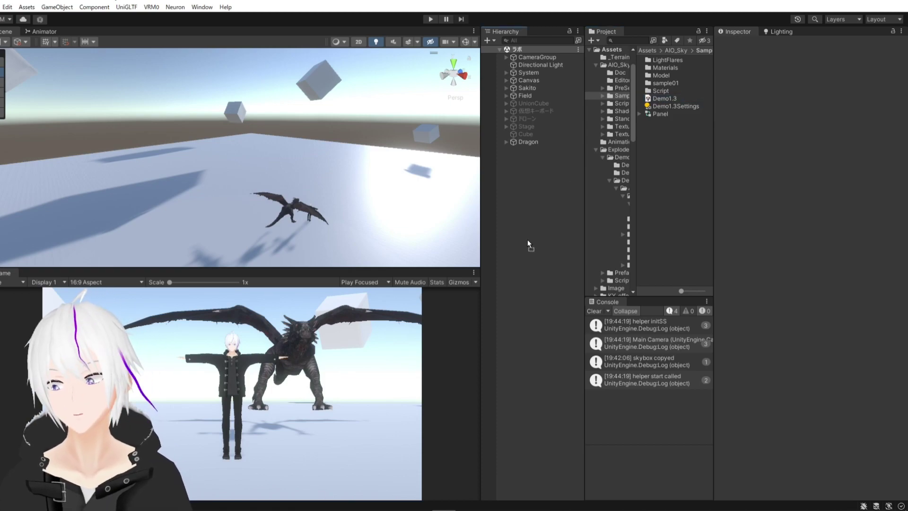
{"action": "left_click_drag", "start_coordinate": [549, 213], "coordinate": [527, 239]}
{"action": "left_click", "coordinate": [510, 276]}
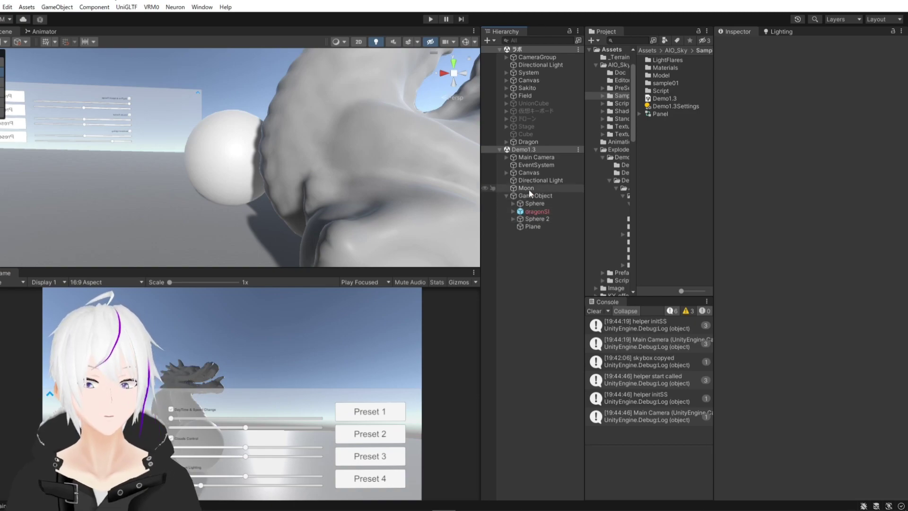
Step: Move the demo's Directional Light and Moon into the ラボ scene
{"action": "left_click", "coordinate": [530, 182]}
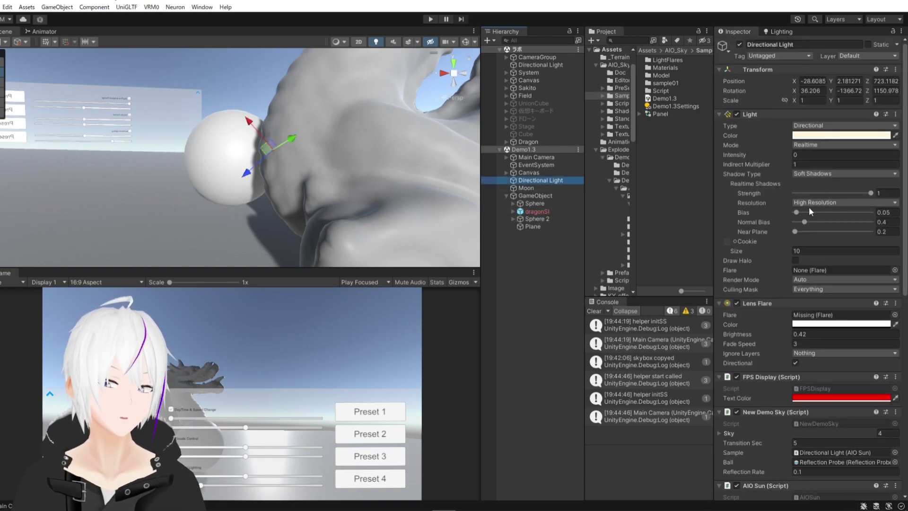
{"action": "scroll", "coordinate": [810, 211], "scroll_direction": "down", "scroll_amount": 7}
{"action": "left_click", "coordinate": [539, 189], "text": "ctrl"}
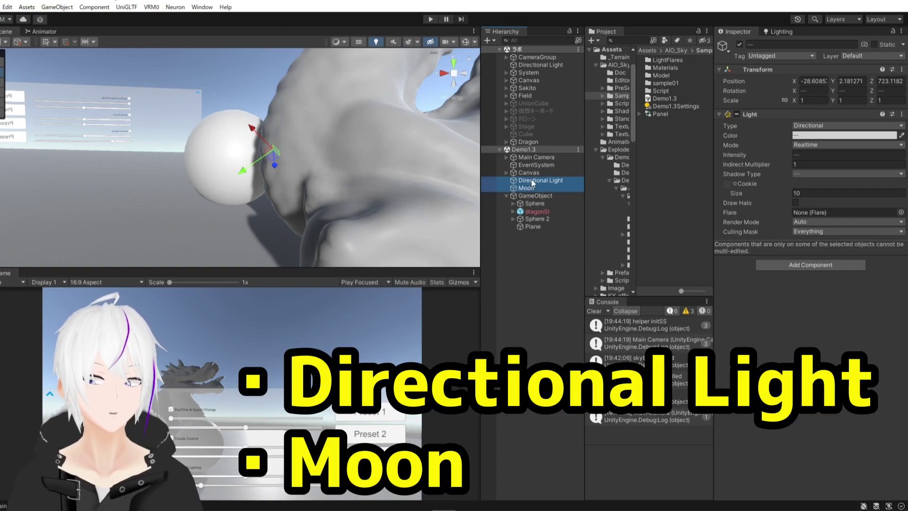
{"action": "left_click_drag", "start_coordinate": [498, 145], "coordinate": [513, 146]}
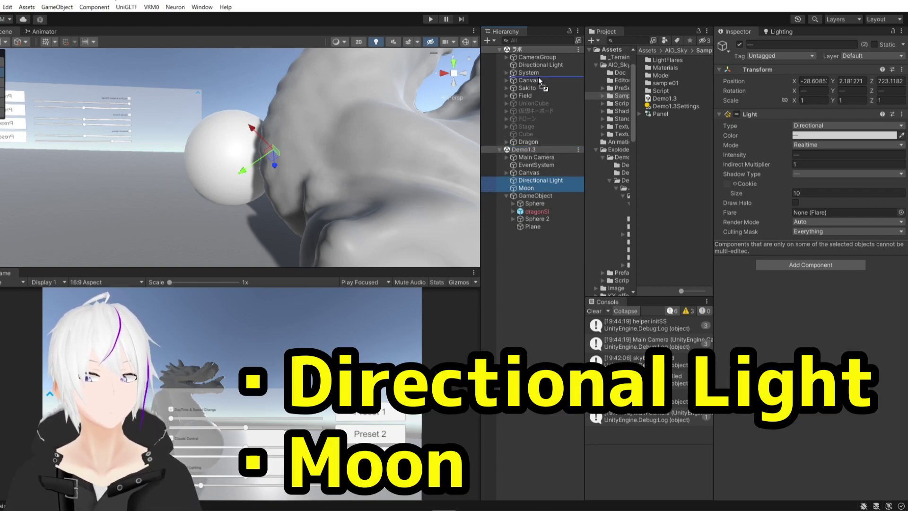
{"action": "left_click_drag", "start_coordinate": [537, 74], "coordinate": [537, 71]}
Step: Remove the Demo1.3 scene from the Hierarchy without saving
{"action": "left_click", "coordinate": [578, 164]}
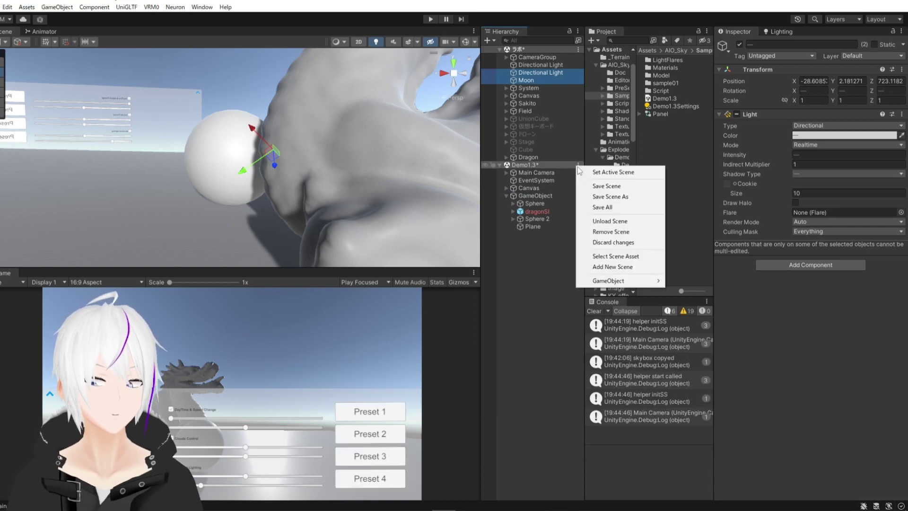
{"action": "left_click", "coordinate": [622, 239]}
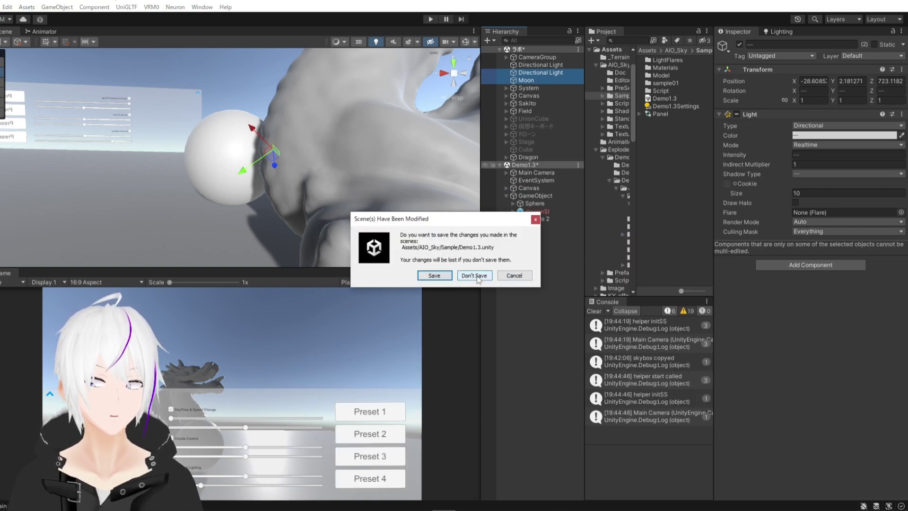
{"action": "left_click", "coordinate": [475, 276]}
Step: Delete the original Directional Light and review the remaining light and Moon
{"action": "left_click", "coordinate": [541, 65]}
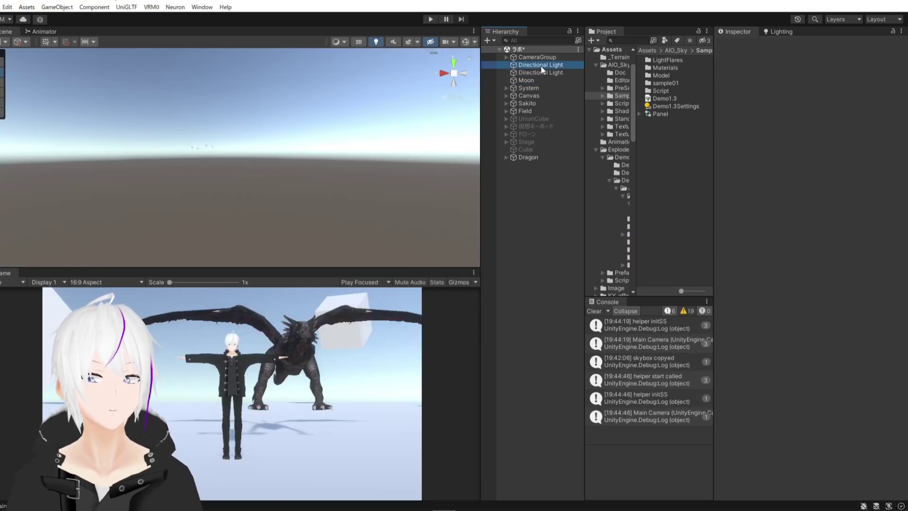
{"action": "key", "text": "Delete"}
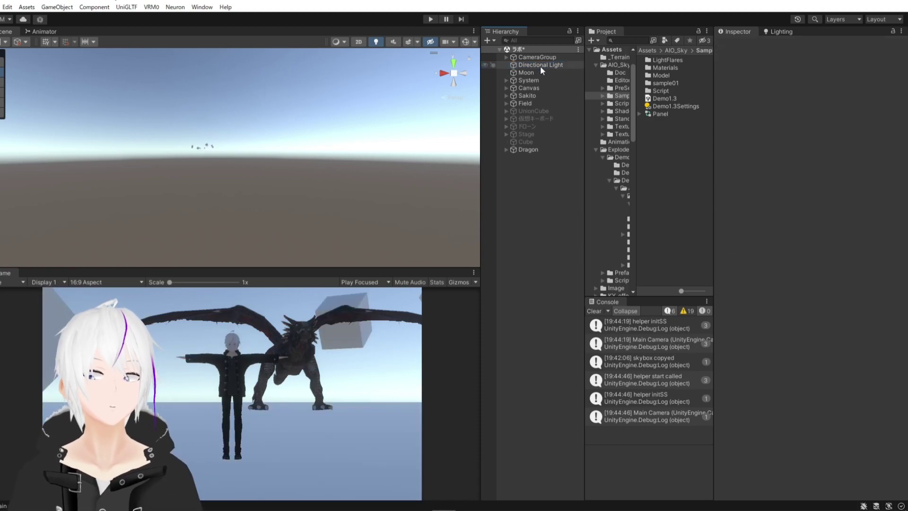
{"action": "left_click", "coordinate": [519, 67]}
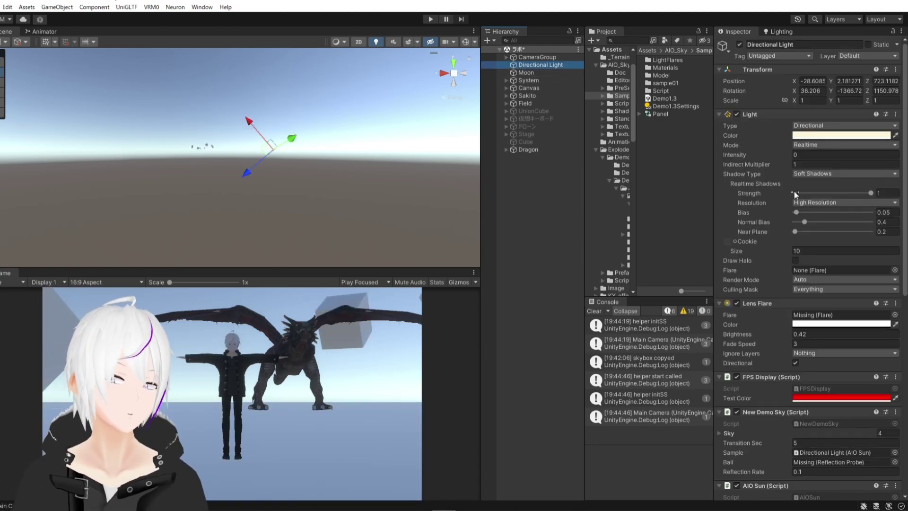
{"action": "scroll", "coordinate": [794, 191], "scroll_direction": "down", "scroll_amount": 5}
{"action": "scroll", "coordinate": [741, 208], "scroll_direction": "down", "scroll_amount": 5}
{"action": "scroll", "coordinate": [742, 209], "scroll_direction": "down", "scroll_amount": 2}
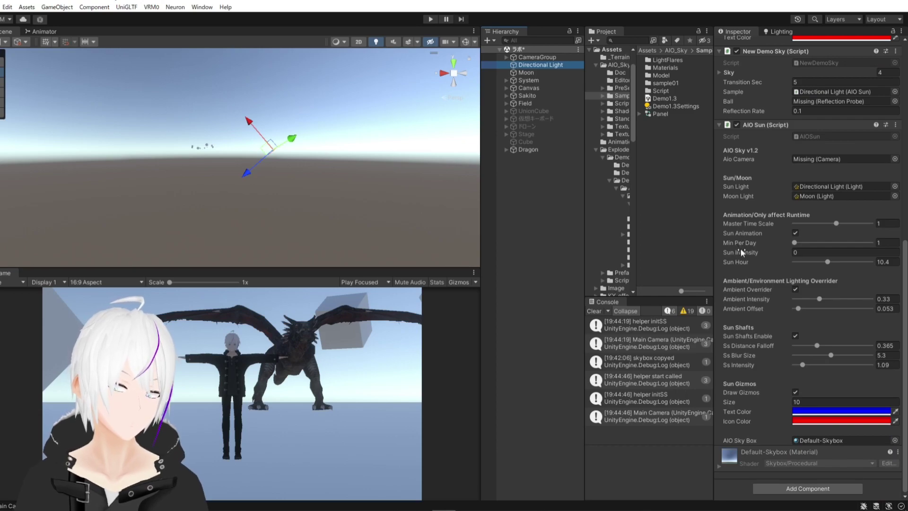
{"action": "scroll", "coordinate": [744, 253], "scroll_direction": "up", "scroll_amount": 2}
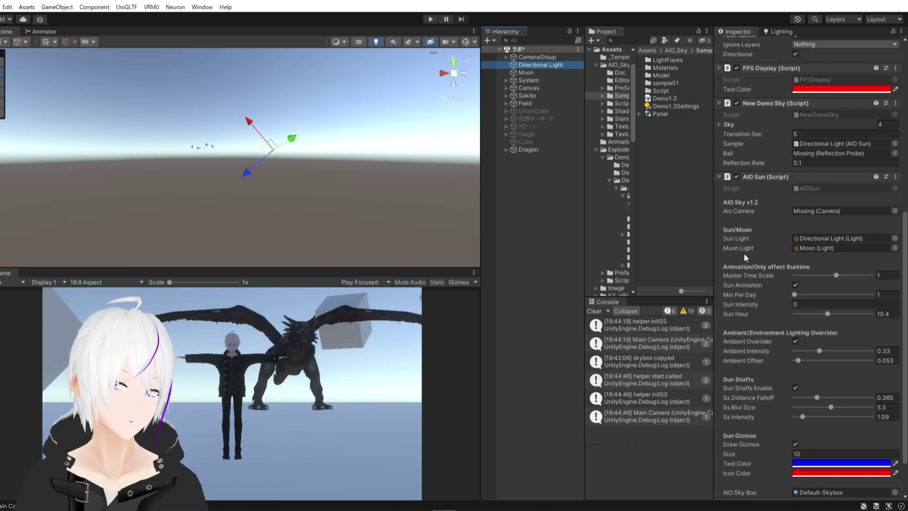
{"action": "left_click", "coordinate": [527, 75]}
{"action": "left_click", "coordinate": [535, 65]}
{"action": "scroll", "coordinate": [792, 325], "scroll_direction": "down", "scroll_amount": 3}
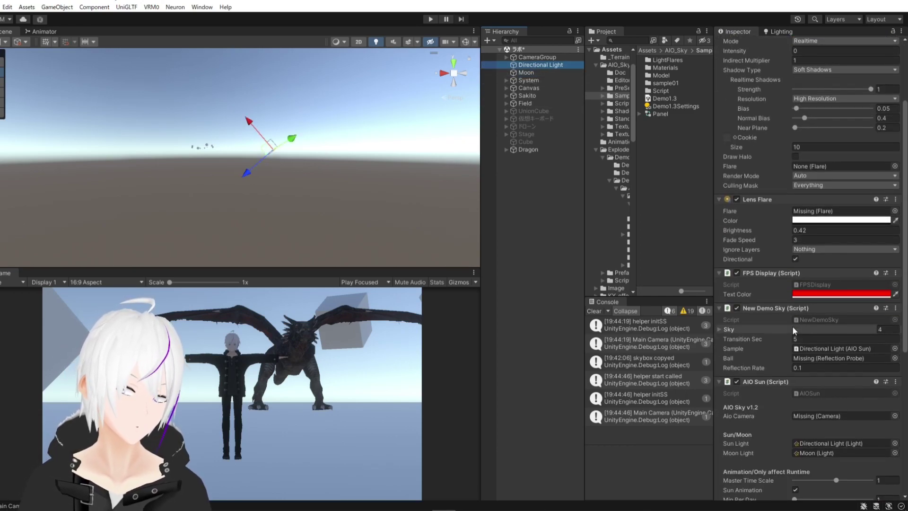
{"action": "scroll", "coordinate": [792, 326], "scroll_direction": "down", "scroll_amount": 5}
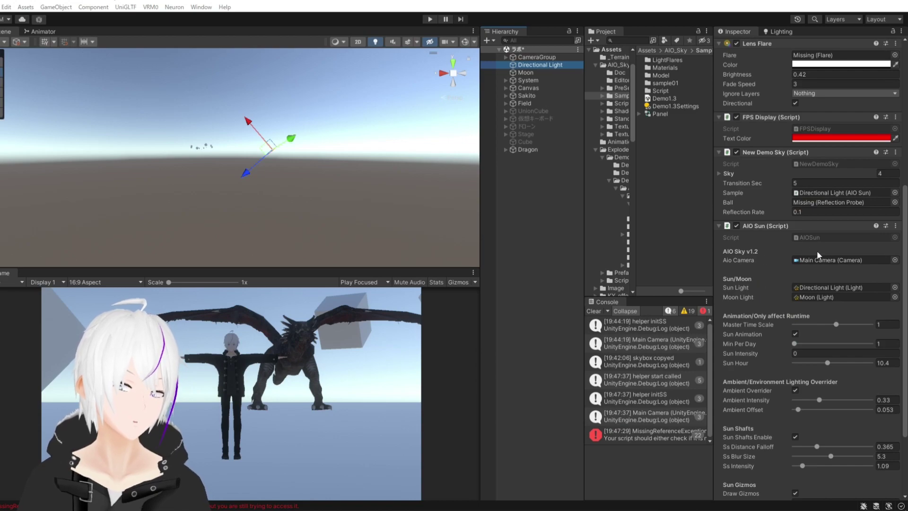
Step: Assign Main Camera to the AIO Sun's Aio Camera field
{"action": "left_click", "coordinate": [827, 259]}
{"action": "left_click", "coordinate": [549, 72]}
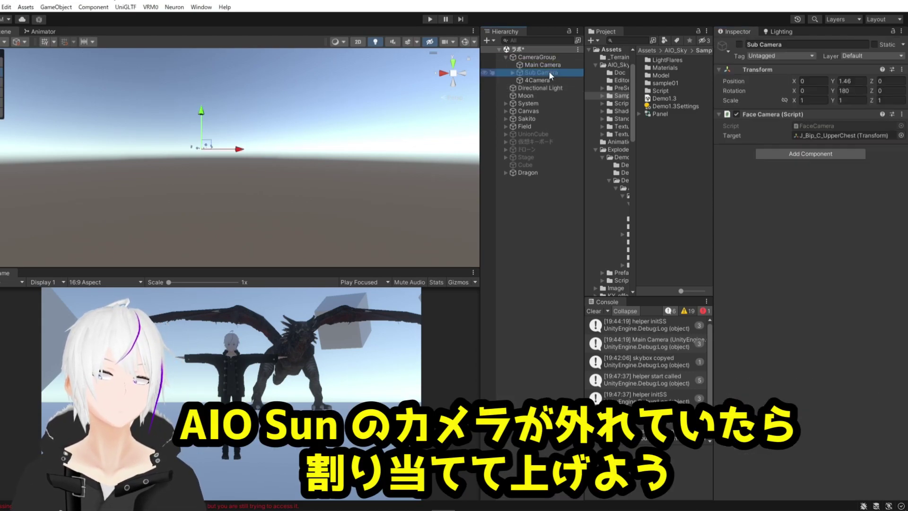
{"action": "left_click", "coordinate": [538, 64]}
{"action": "left_click", "coordinate": [557, 88]}
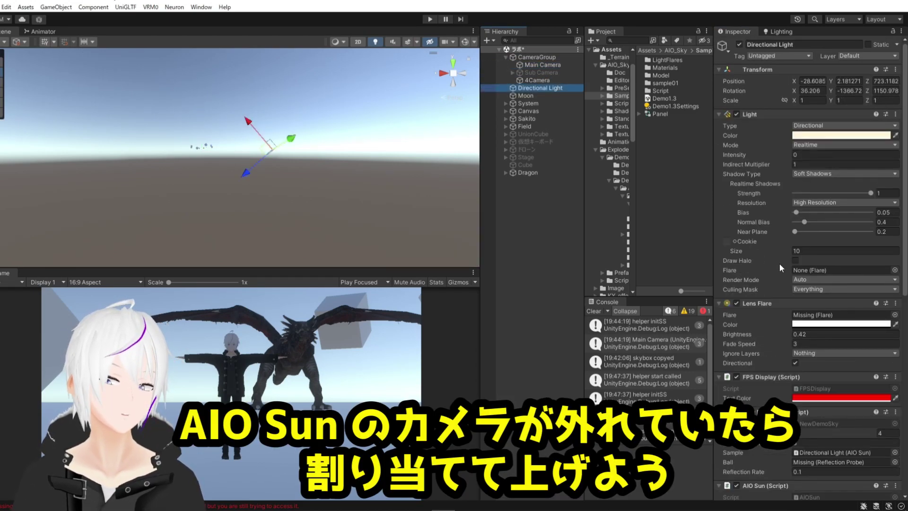
{"action": "scroll", "coordinate": [785, 279], "scroll_direction": "down", "scroll_amount": 5}
{"action": "left_click", "coordinate": [839, 367]}
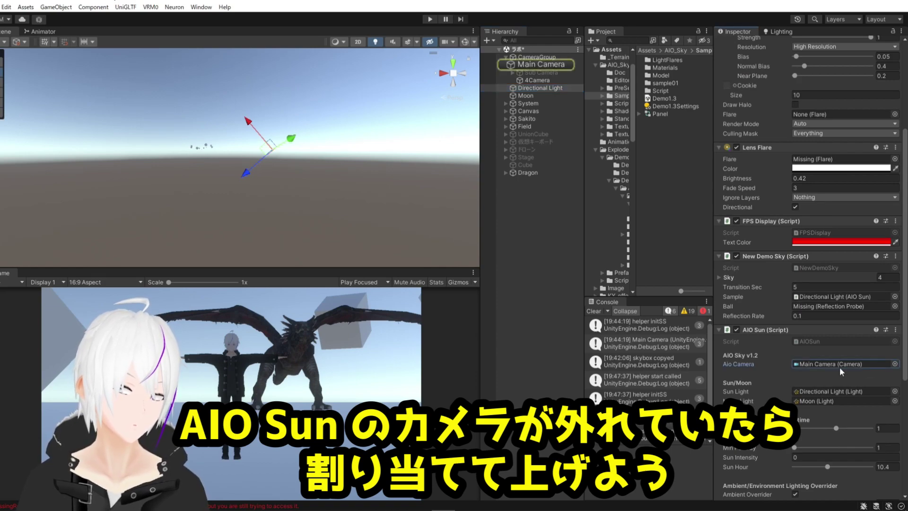
{"action": "left_click_drag", "start_coordinate": [543, 67], "coordinate": [848, 367]}
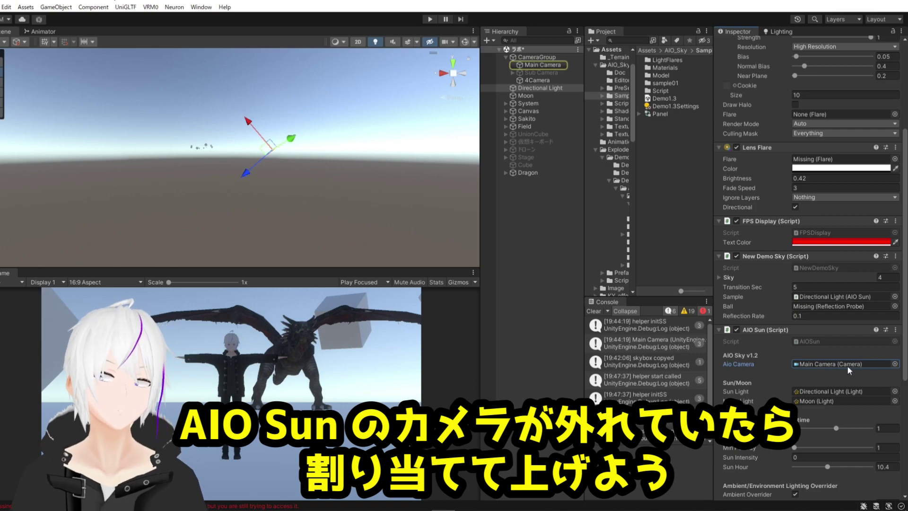
Step: Show the Lighting environment settings for the scene
{"action": "scroll", "coordinate": [849, 374], "scroll_direction": "down", "scroll_amount": 6}
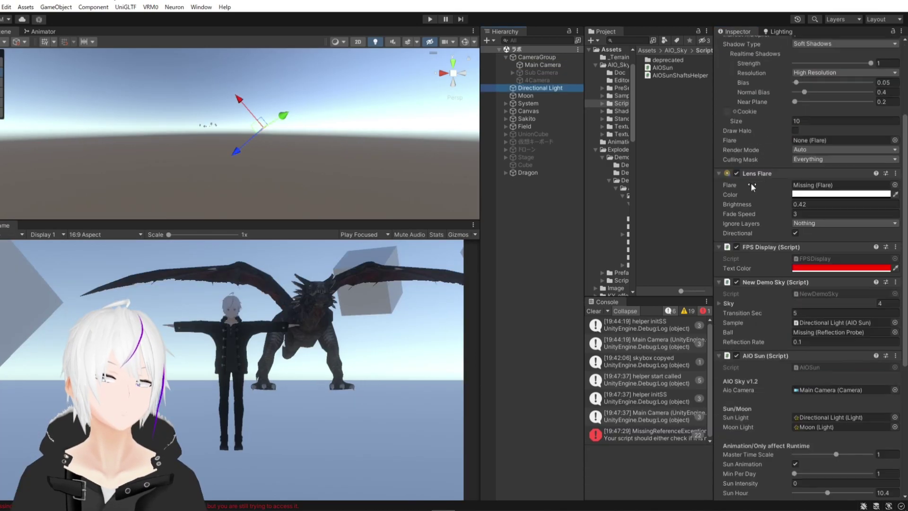
{"action": "scroll", "coordinate": [776, 228], "scroll_direction": "up", "scroll_amount": 2}
{"action": "scroll", "coordinate": [765, 195], "scroll_direction": "up", "scroll_amount": 8}
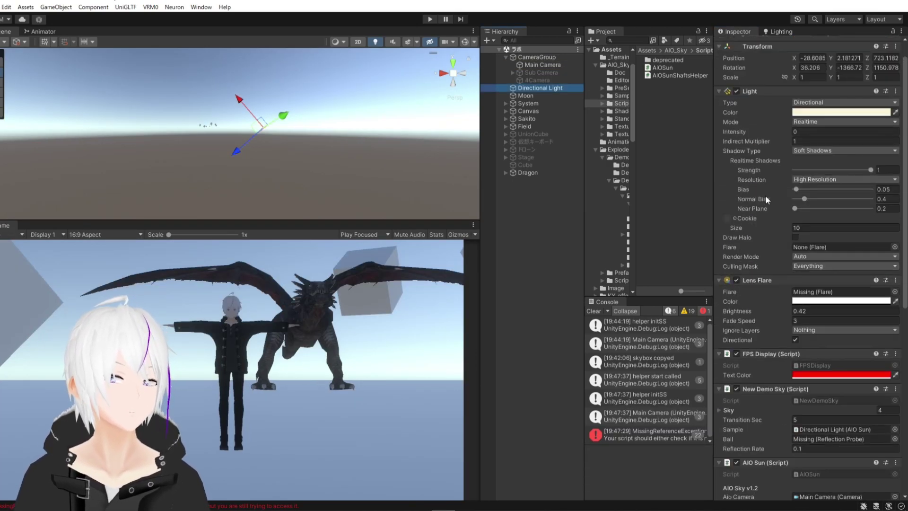
{"action": "scroll", "coordinate": [765, 195], "scroll_direction": "up", "scroll_amount": 1}
{"action": "left_click", "coordinate": [781, 31]}
{"action": "right_click_drag", "start_coordinate": [322, 119], "coordinate": [264, 100]}
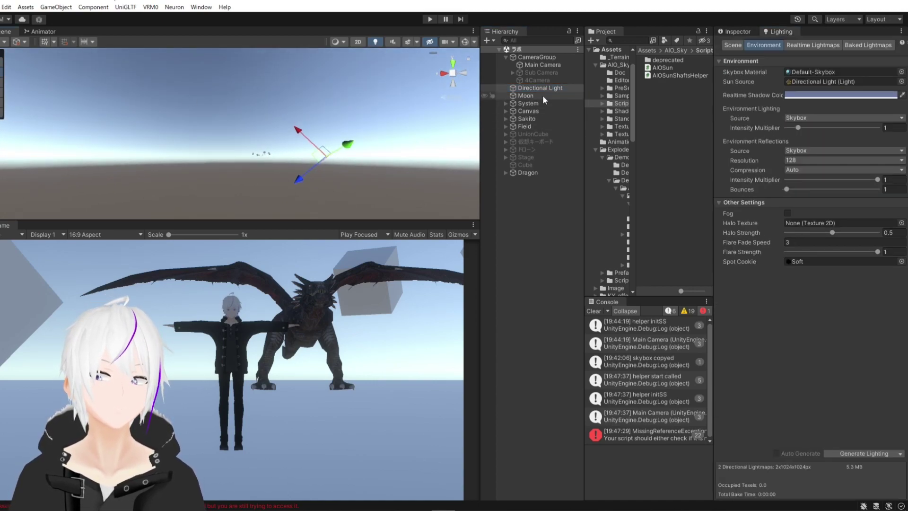
Step: Expand New Demo Sky's Sky list and locate the R_Cloudy asset in the Project
{"action": "left_click", "coordinate": [754, 31]}
{"action": "scroll", "coordinate": [767, 296], "scroll_direction": "down", "scroll_amount": 8}
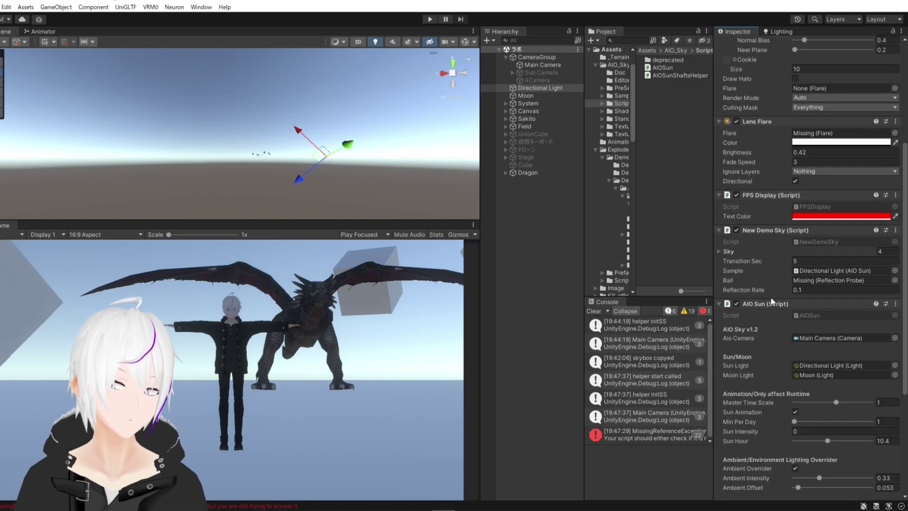
{"action": "scroll", "coordinate": [767, 297], "scroll_direction": "down", "scroll_amount": 3}
{"action": "scroll", "coordinate": [810, 348], "scroll_direction": "down", "scroll_amount": 5}
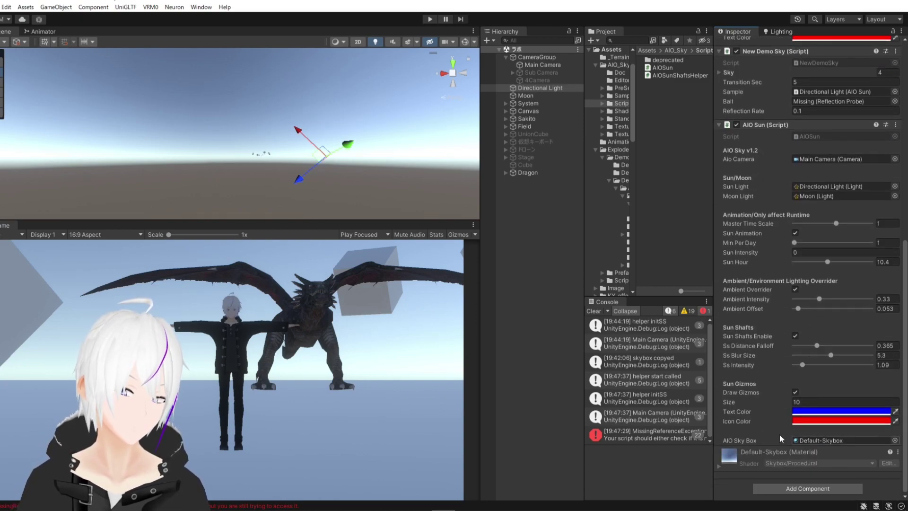
{"action": "scroll", "coordinate": [779, 438], "scroll_direction": "up", "scroll_amount": 5}
{"action": "left_click", "coordinate": [814, 174]}
{"action": "left_click", "coordinate": [831, 217]}
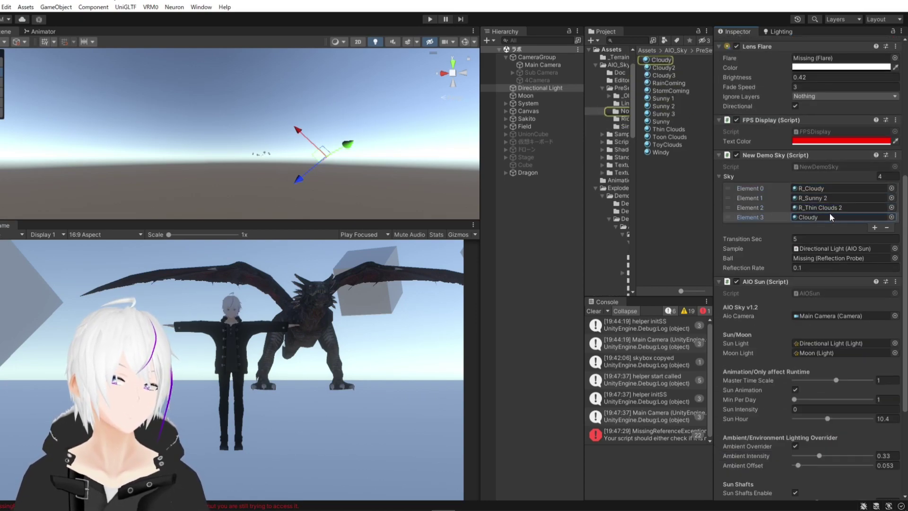
{"action": "left_click", "coordinate": [824, 188]}
Step: Preview the R_ skybox presets, from R_Toon Clouds to R_Windy, and return to R_Cloudy
{"action": "left_click", "coordinate": [679, 60]}
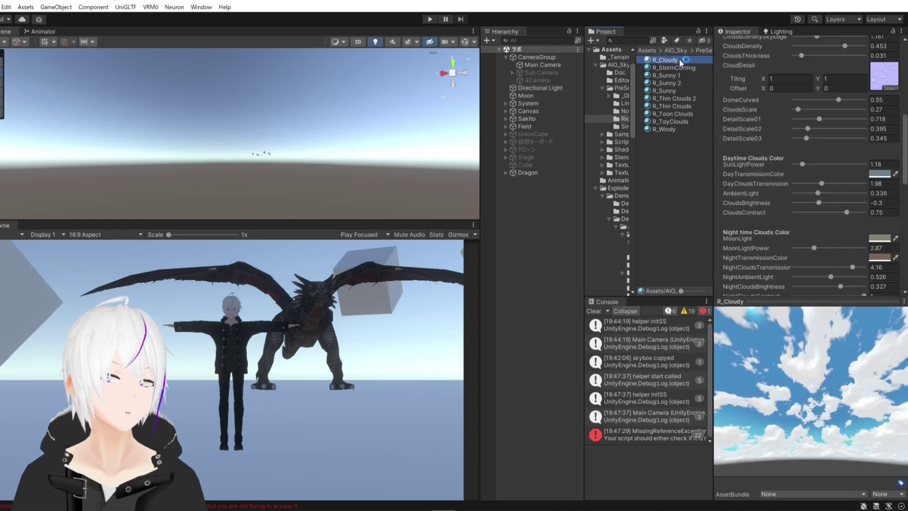
{"action": "left_click", "coordinate": [678, 68]}
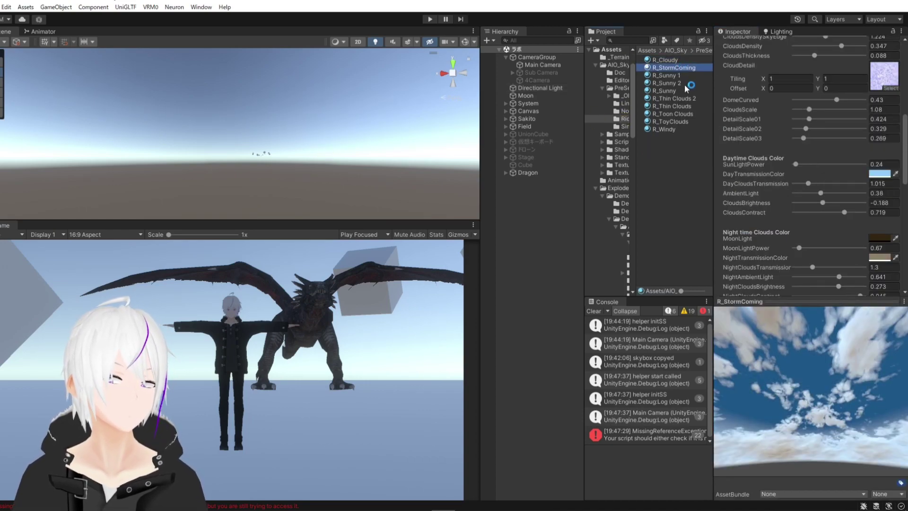
{"action": "left_click", "coordinate": [678, 76]}
{"action": "left_click", "coordinate": [680, 98]}
{"action": "left_click", "coordinate": [685, 114]}
{"action": "left_click", "coordinate": [686, 129]}
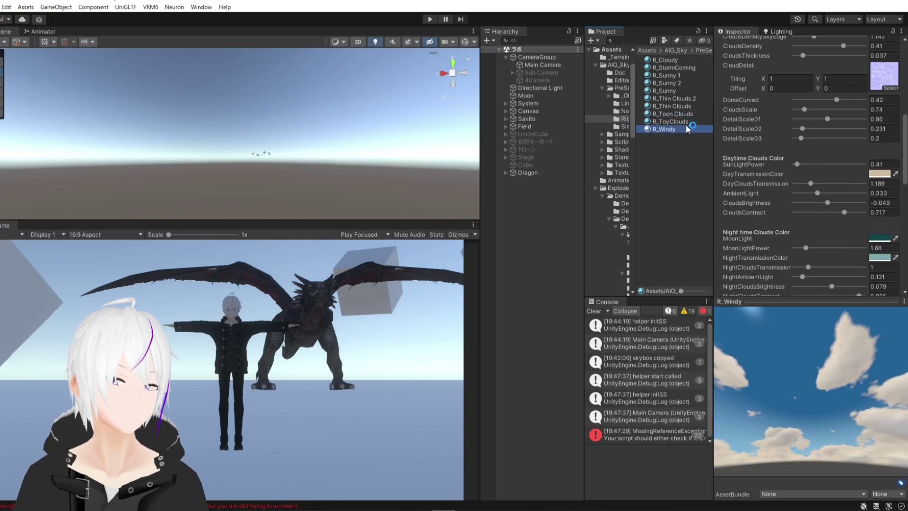
{"action": "left_click", "coordinate": [682, 121]}
{"action": "left_click", "coordinate": [676, 59]}
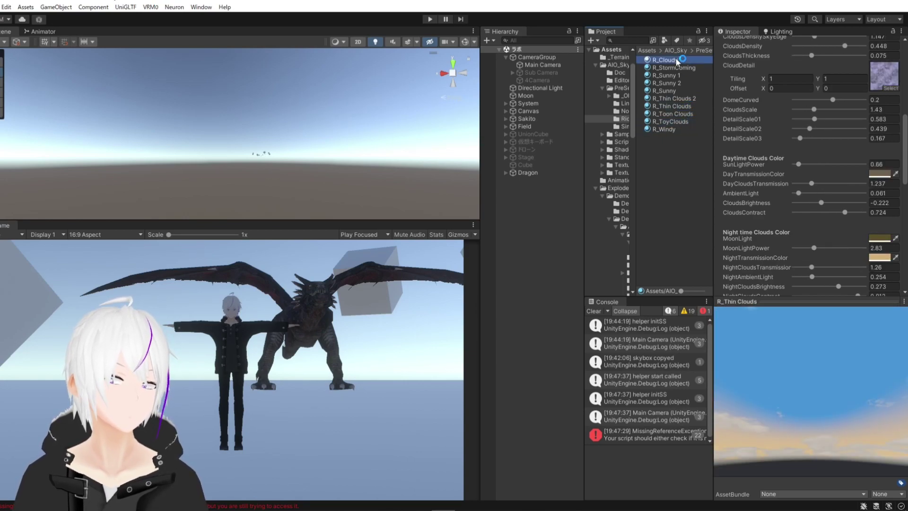
{"action": "left_click", "coordinate": [789, 31]}
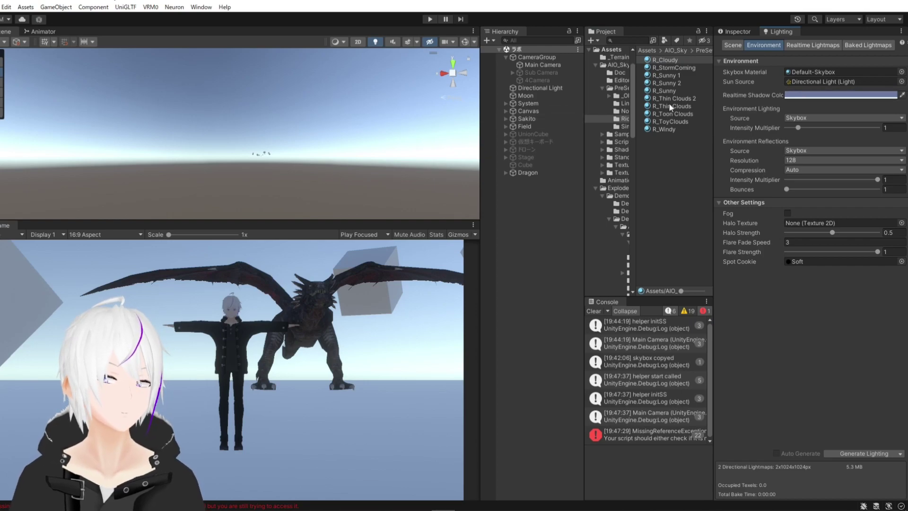
Step: Make R_Cloudy the scene skybox and look up at the drifting clouds
{"action": "left_click_drag", "start_coordinate": [668, 60], "coordinate": [822, 72]}
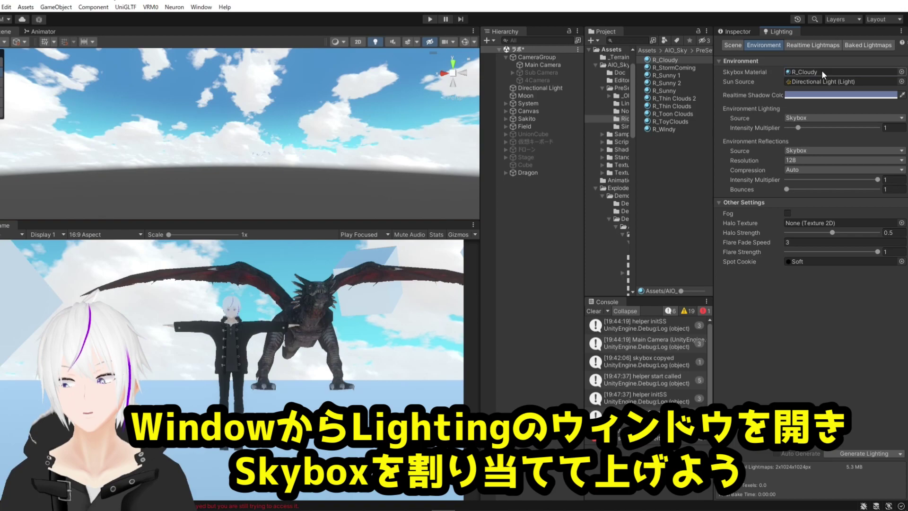
{"action": "mouse_move", "coordinate": [118, 133]}
{"action": "right_mouse_down"}
{"action": "mouse_move", "coordinate": [72, 90]}
{"action": "mouse_move", "coordinate": [426, 105]}
{"action": "right_mouse_up"}
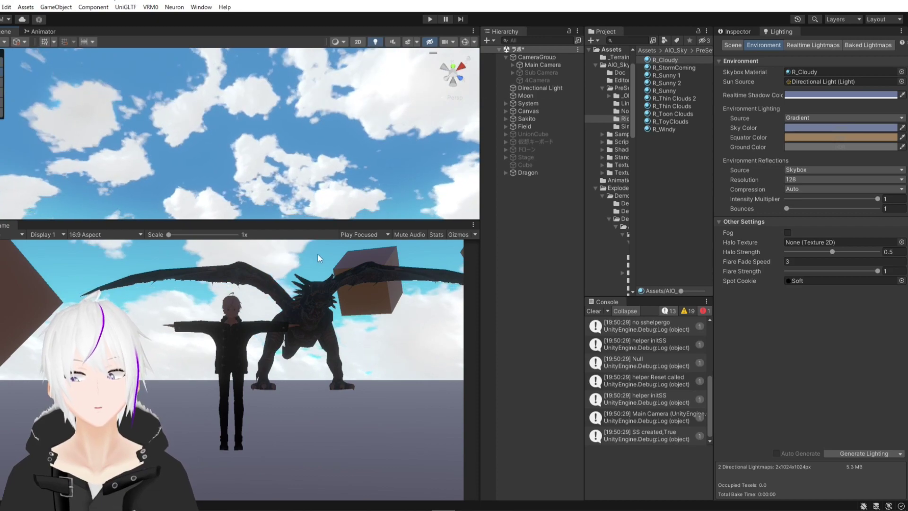
{"action": "right_click_drag", "start_coordinate": [425, 105], "coordinate": [340, 252]}
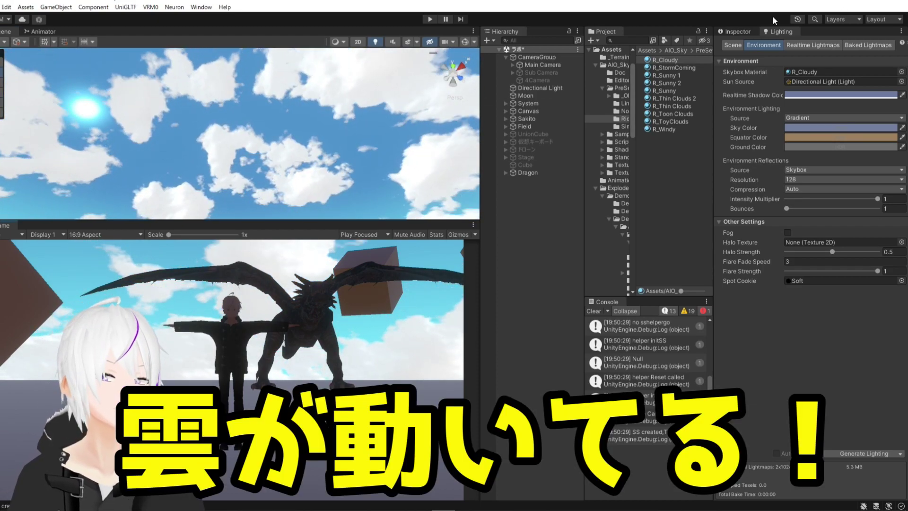
{"action": "left_click", "coordinate": [746, 28]}
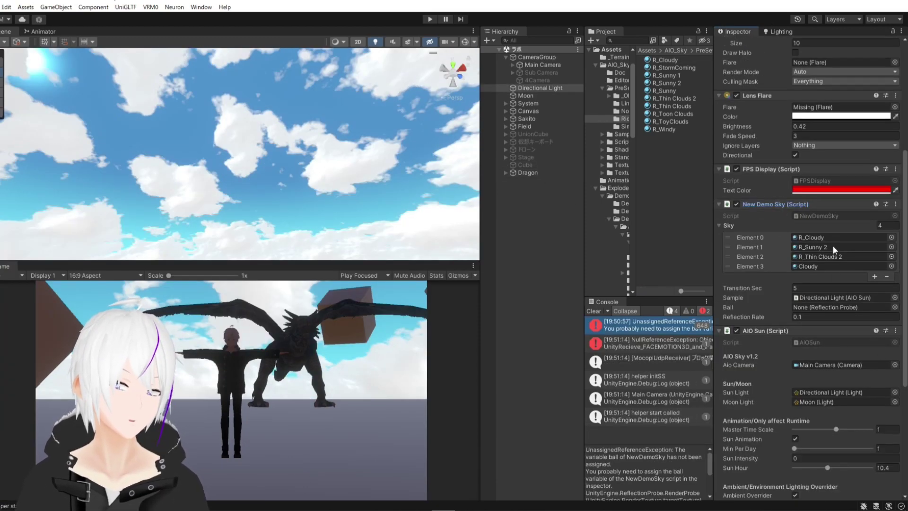
Step: Disable the Directional Light's New Demo Sky and FPS Display scripts
{"action": "left_click", "coordinate": [737, 203]}
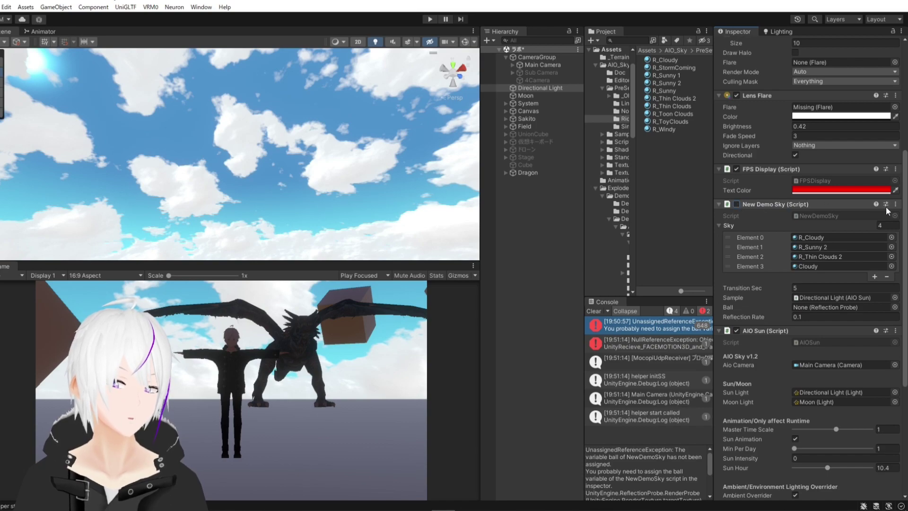
{"action": "left_click", "coordinate": [736, 169]}
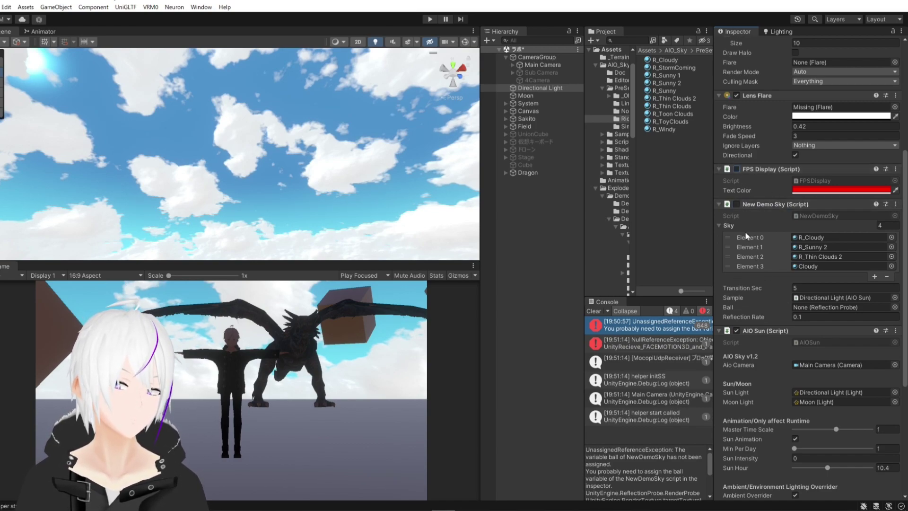
{"action": "scroll", "coordinate": [760, 274], "scroll_direction": "down", "scroll_amount": 3}
{"action": "scroll", "coordinate": [760, 284], "scroll_direction": "down", "scroll_amount": 4}
{"action": "scroll", "coordinate": [759, 201], "scroll_direction": "down", "scroll_amount": 1}
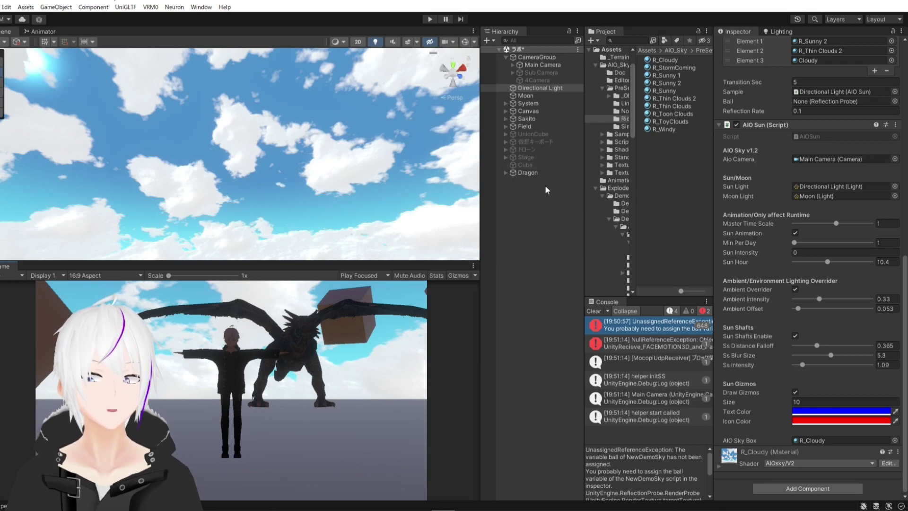
Step: Deactivate the Dragon and Sakito objects
{"action": "left_click", "coordinate": [537, 173]}
{"action": "left_click", "coordinate": [526, 118], "text": "ctrl"}
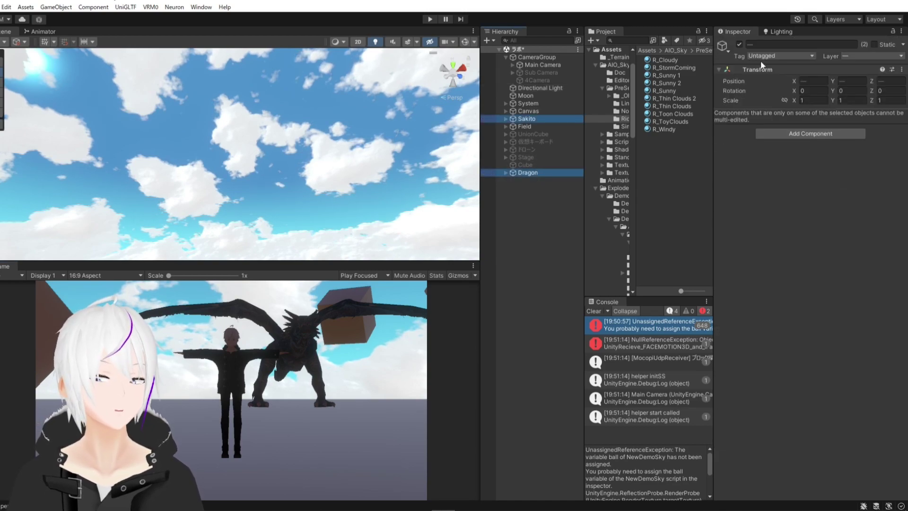
{"action": "left_click", "coordinate": [736, 44]}
{"action": "left_click", "coordinate": [547, 226]}
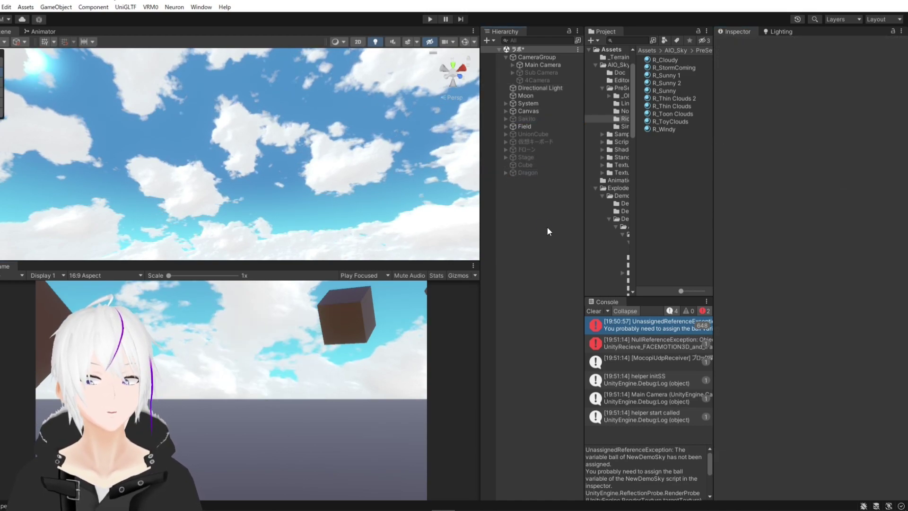
Step: Run the scene, enlarge the Scene view, and pan across the sky to watch daylight turn to dusk
{"action": "left_click", "coordinate": [430, 20]}
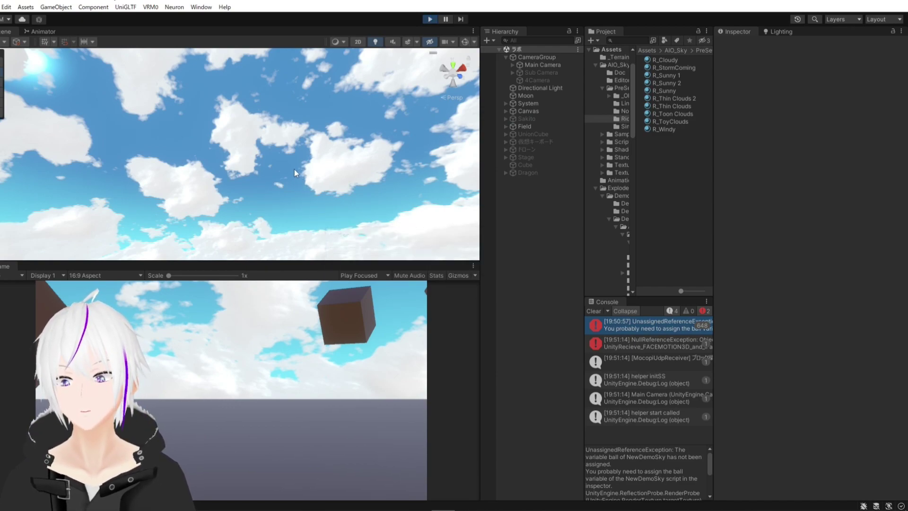
{"action": "left_click_drag", "start_coordinate": [319, 260], "coordinate": [319, 315]}
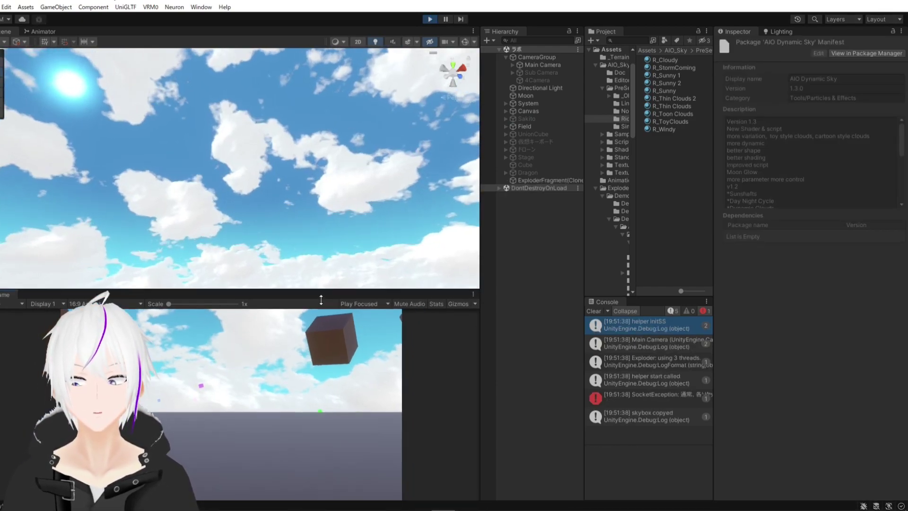
{"action": "mouse_move", "coordinate": [298, 219]}
{"action": "right_mouse_down"}
{"action": "mouse_move", "coordinate": [274, 166]}
{"action": "mouse_move", "coordinate": [219, 131]}
{"action": "mouse_move", "coordinate": [319, 159]}
{"action": "mouse_move", "coordinate": [395, 205]}
{"action": "mouse_move", "coordinate": [385, 211]}
{"action": "right_mouse_up"}
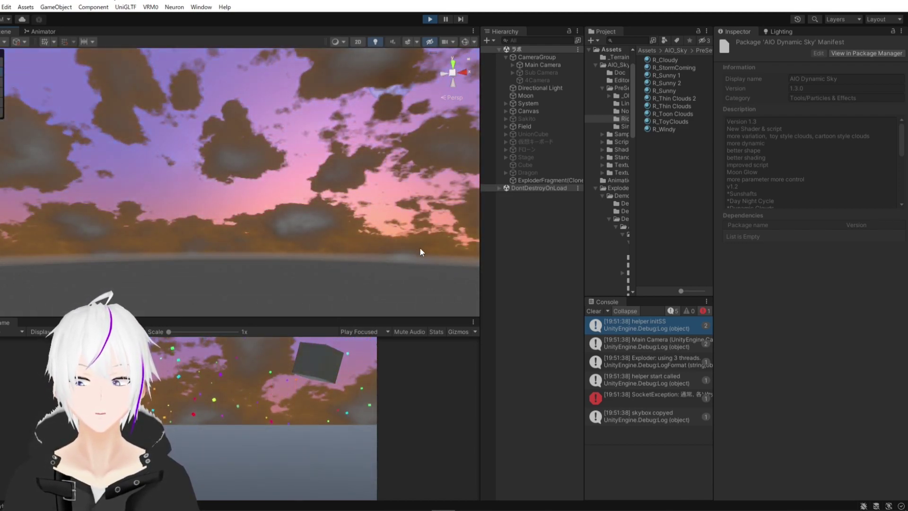
{"action": "right_click_drag", "start_coordinate": [336, 179], "coordinate": [378, 192]}
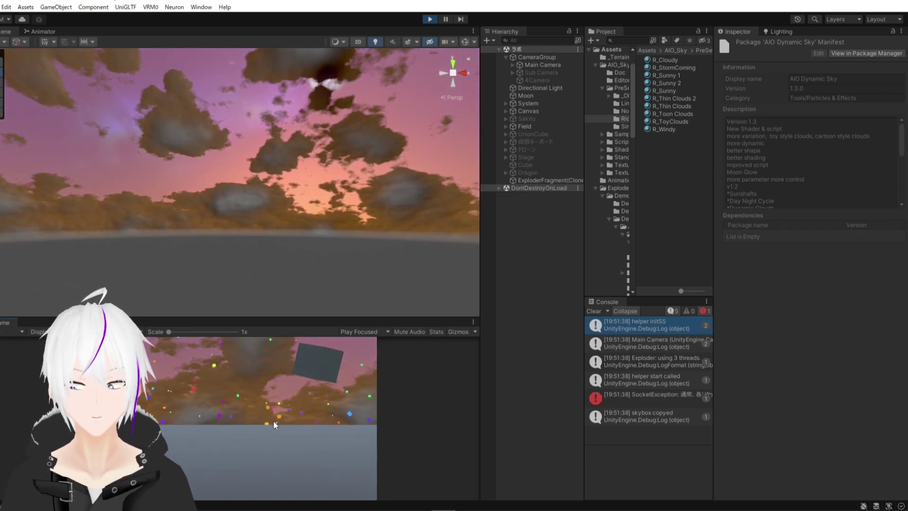
{"action": "right_click_drag", "start_coordinate": [297, 188], "coordinate": [300, 203]}
Step: On the Directional Light, set the AIO Sun's Master Time Scale to 0 to freeze the day cycle
{"action": "left_click", "coordinate": [559, 86]}
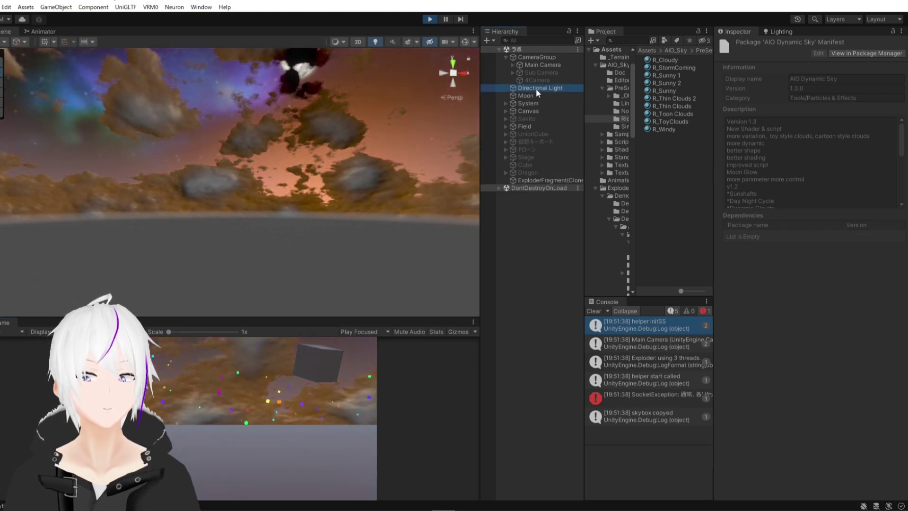
{"action": "right_click_drag", "start_coordinate": [280, 146], "coordinate": [322, 113]}
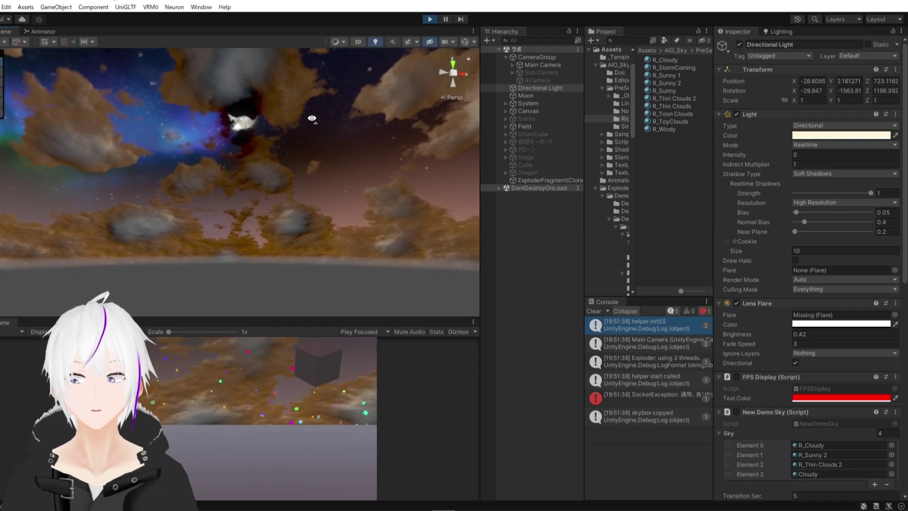
{"action": "scroll", "coordinate": [756, 284], "scroll_direction": "down", "scroll_amount": 5}
{"action": "scroll", "coordinate": [761, 238], "scroll_direction": "down", "scroll_amount": 8}
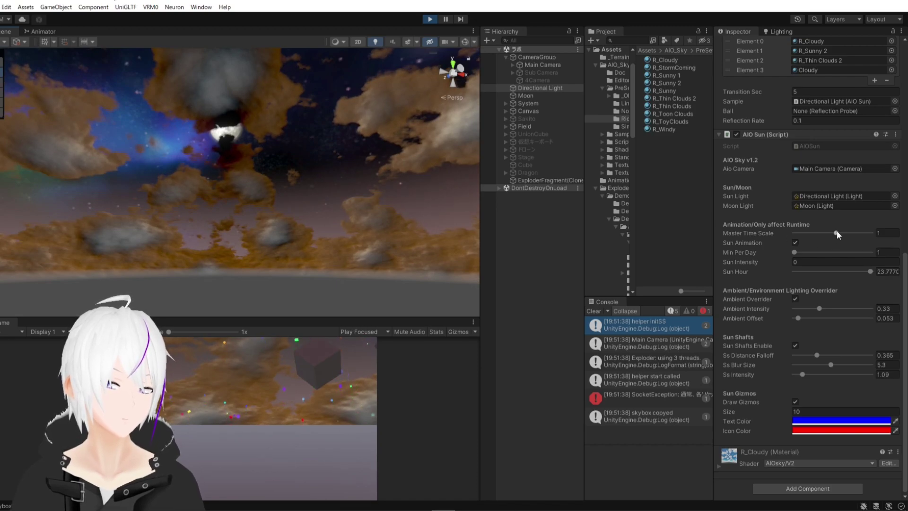
{"action": "left_click_drag", "start_coordinate": [837, 232], "coordinate": [843, 231]}
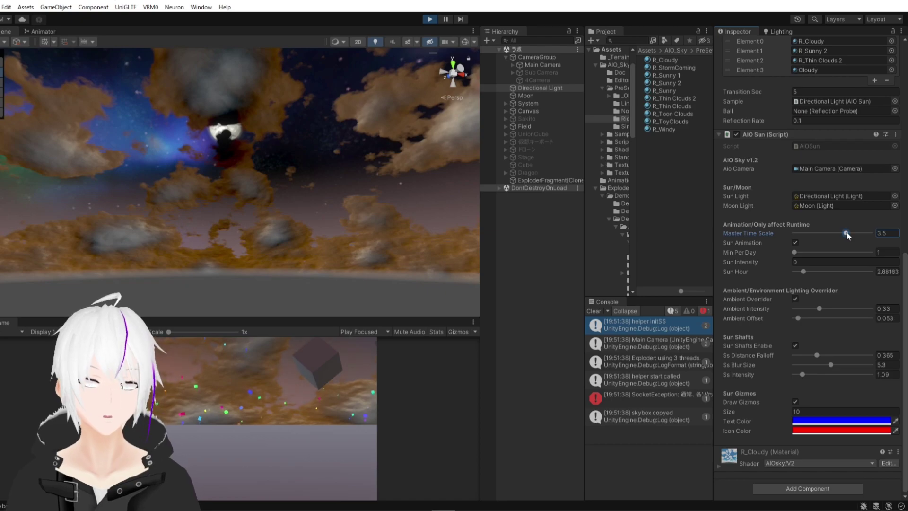
{"action": "mouse_move", "coordinate": [845, 232]}
{"action": "left_mouse_down"}
{"action": "mouse_move", "coordinate": [814, 230]}
{"action": "mouse_move", "coordinate": [842, 234]}
{"action": "left_mouse_up"}
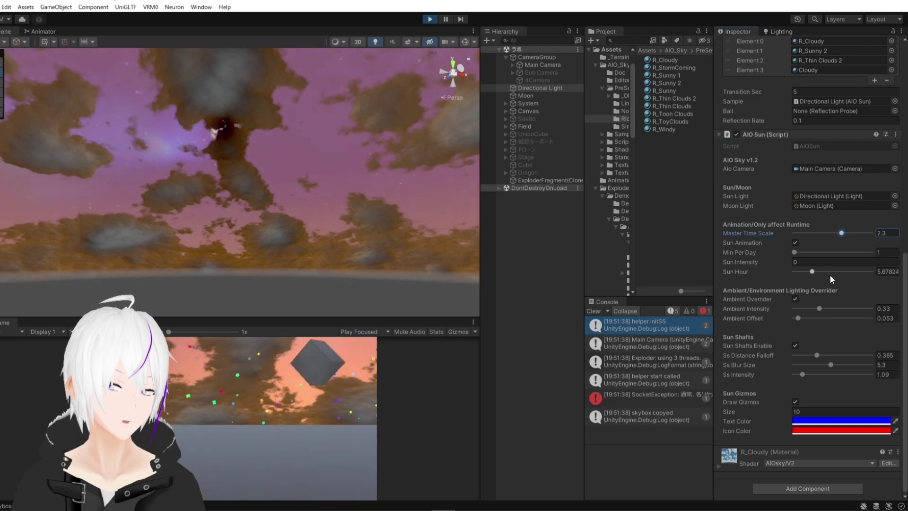
{"action": "left_click", "coordinate": [884, 232]}
{"action": "type", "text": "0"}
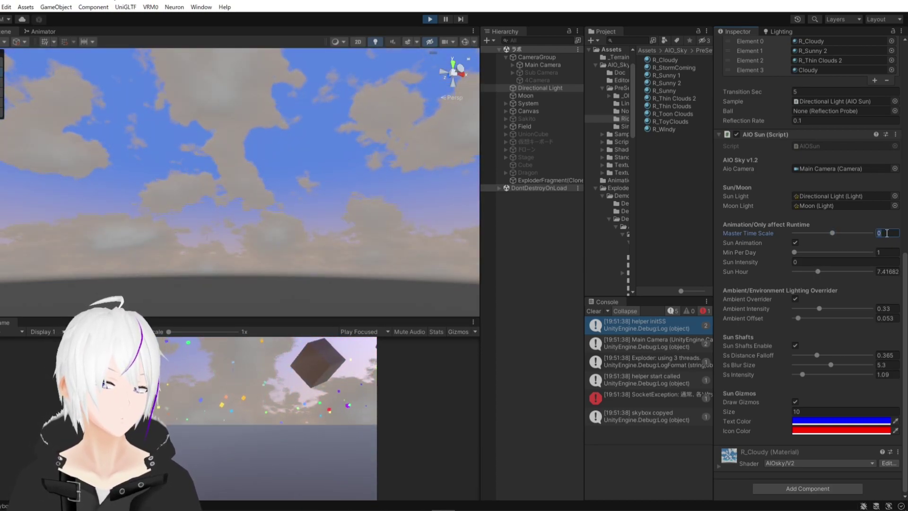
{"action": "key", "text": "BackSpace"}
{"action": "type", "text": "1"}
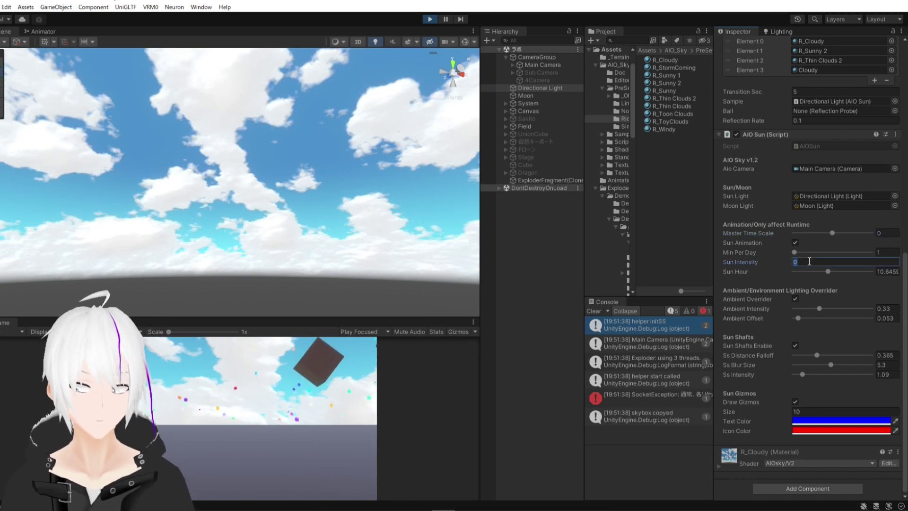
Step: Enter 1 as the AIO Sun's Sun Intensity and orbit over the lit cubes and ground
{"action": "type", "text": "1"}
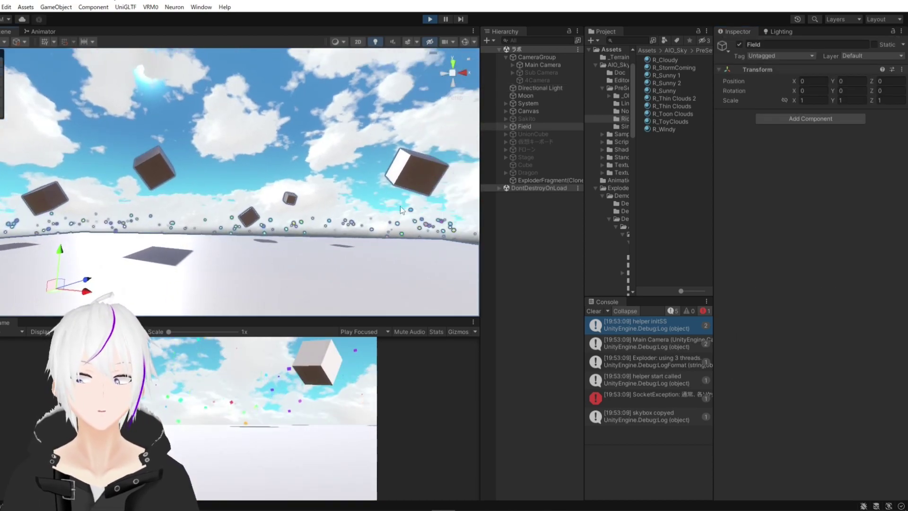
{"action": "mouse_move", "coordinate": [338, 229]}
{"action": "right_mouse_down"}
{"action": "mouse_move", "coordinate": [220, 181]}
{"action": "mouse_move", "coordinate": [275, 183]}
{"action": "right_mouse_up"}
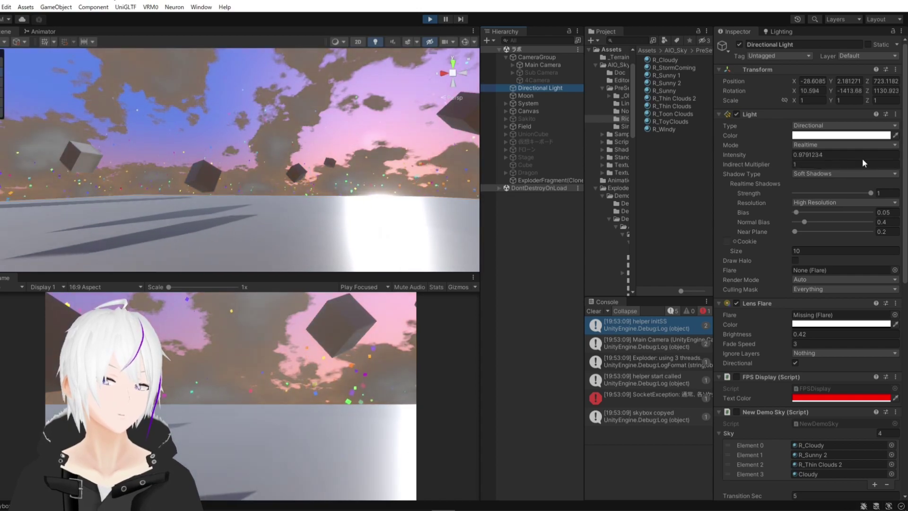
Step: Raise the AIO Sun's Sun Intensity to 1.55 for peak daytime brightness
{"action": "scroll", "coordinate": [770, 235], "scroll_direction": "down", "scroll_amount": 10}
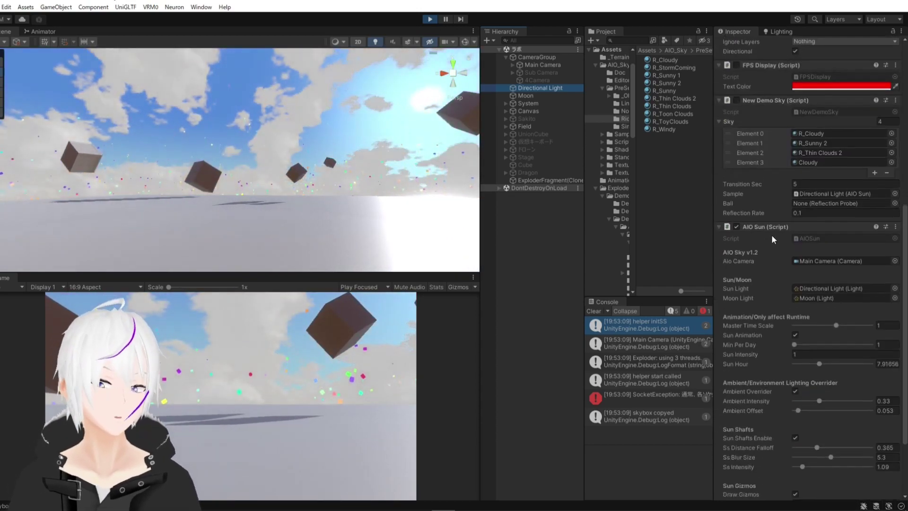
{"action": "scroll", "coordinate": [770, 234], "scroll_direction": "down", "scroll_amount": 3}
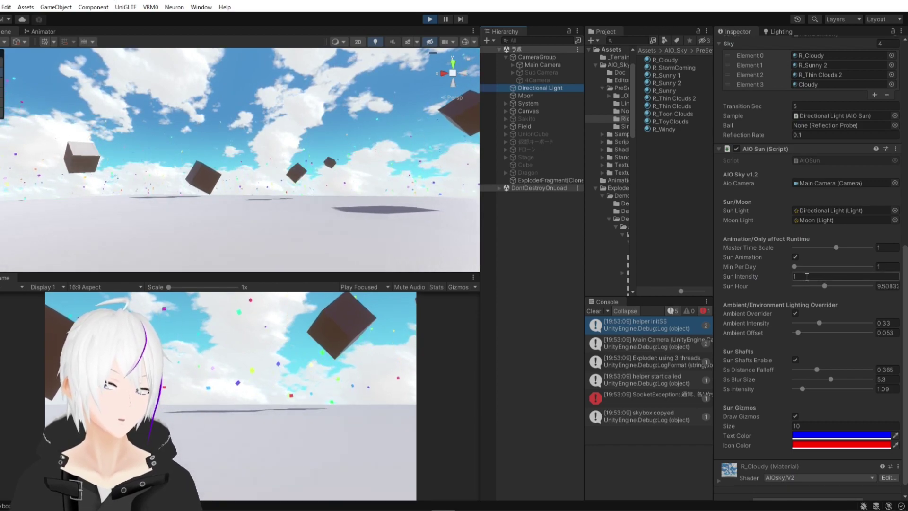
{"action": "left_click_drag", "start_coordinate": [784, 276], "coordinate": [793, 276]}
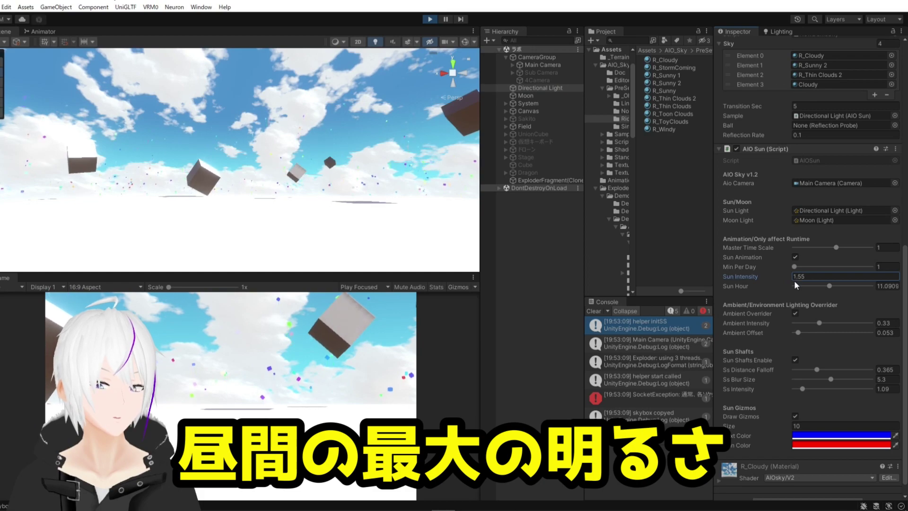
Step: Set the Directional Light's Intensity to 1 and tilt the view up toward the sun
{"action": "scroll", "coordinate": [788, 168], "scroll_direction": "up", "scroll_amount": 13}
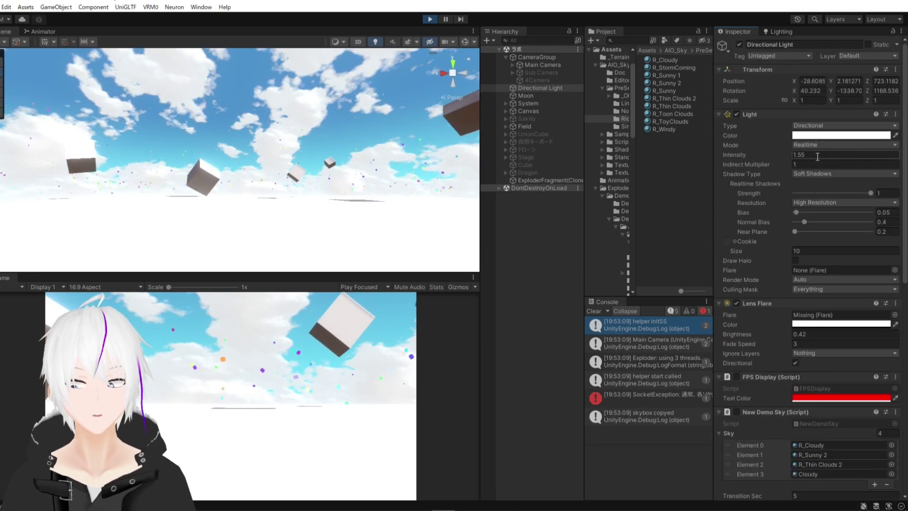
{"action": "left_click", "coordinate": [808, 154]}
{"action": "type", "text": "1"}
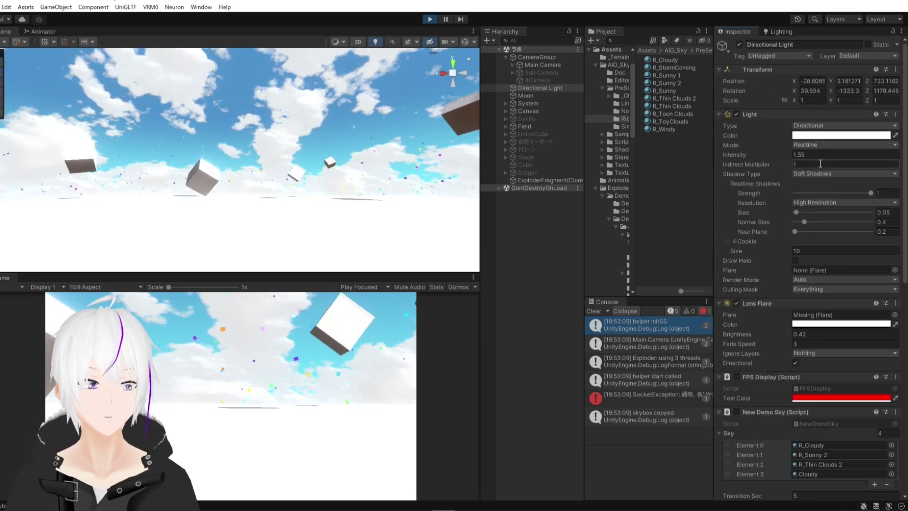
{"action": "key", "text": "Return"}
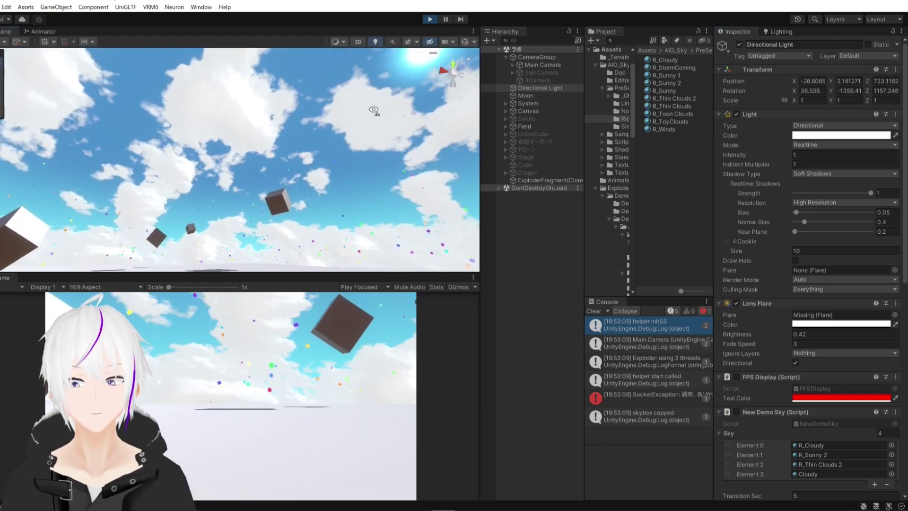
{"action": "right_click_drag", "start_coordinate": [250, 157], "coordinate": [284, 227]}
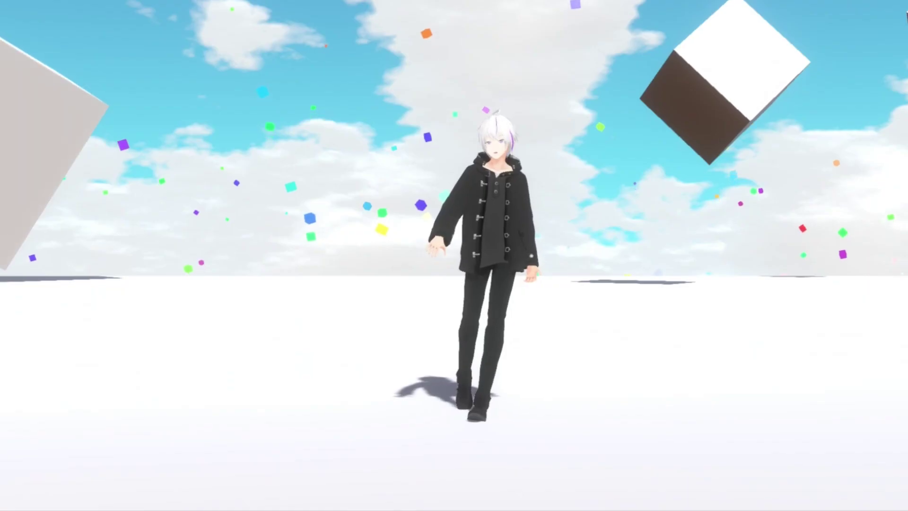